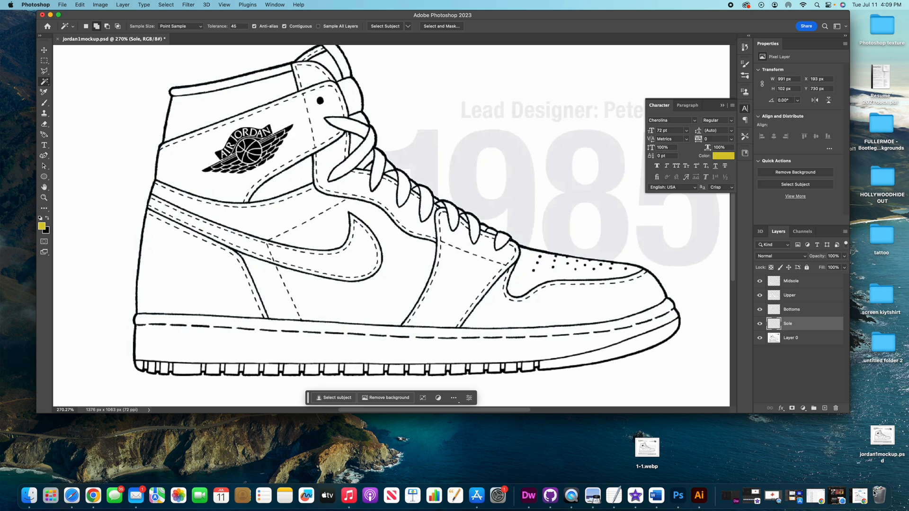
- Give the Sole layer a bright red Color Overlay with Linear Burn blending at 100% opacity, leaving Gradient Overlay off
double_click(813, 328)
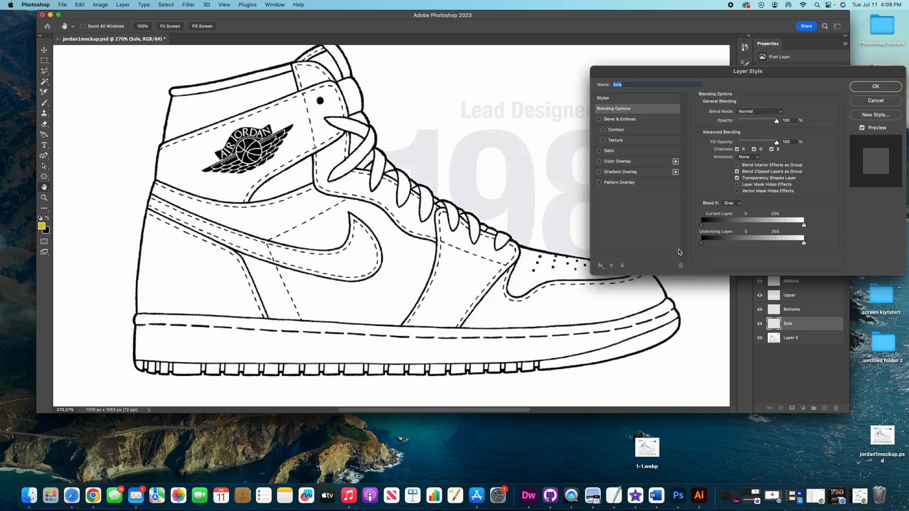
left_click(626, 163)
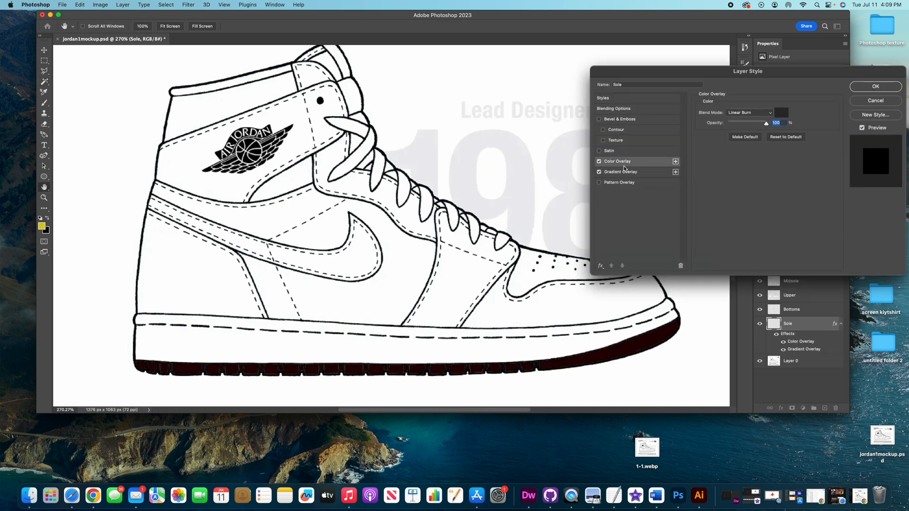
left_click(599, 173)
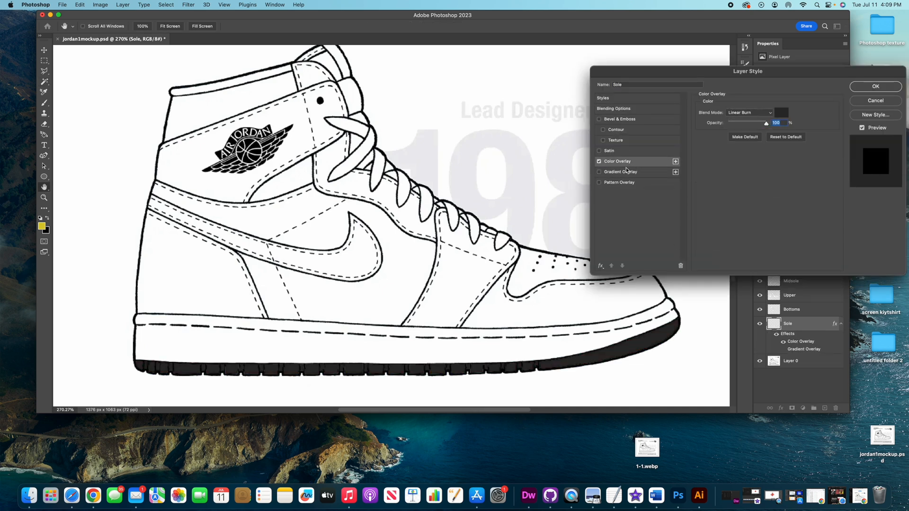
left_click(782, 114)
mouse_move(708, 165)
left_mouse_down()
mouse_move(718, 182)
mouse_move(720, 170)
left_mouse_up()
left_click(800, 152)
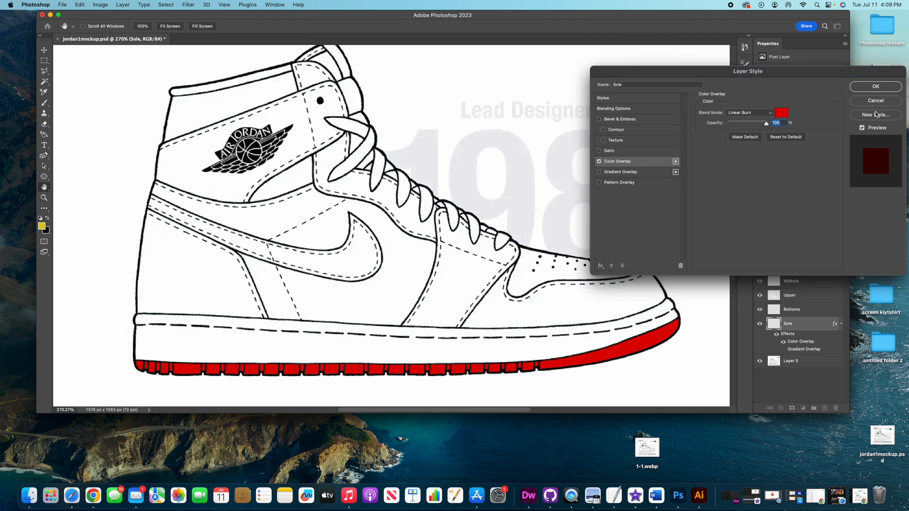
- Save the red overlay effect as a new style and apply the effect to the Sole layer
left_click(876, 114)
key("Return")
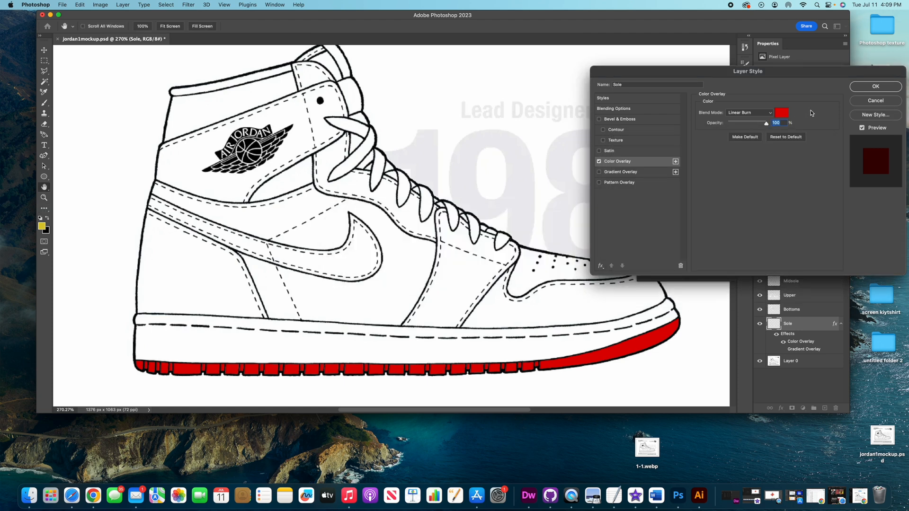
left_click(875, 87)
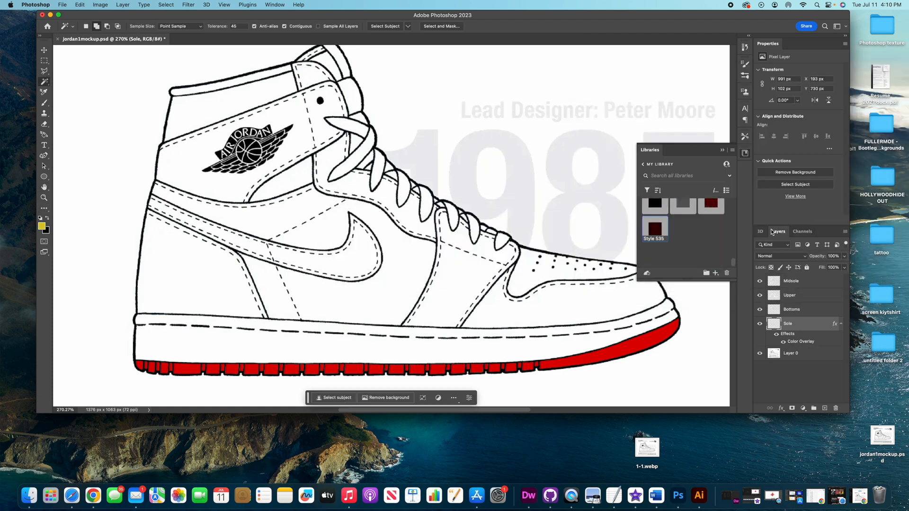
- Apply the same red Color Overlay to the Upper layer
double_click(811, 298)
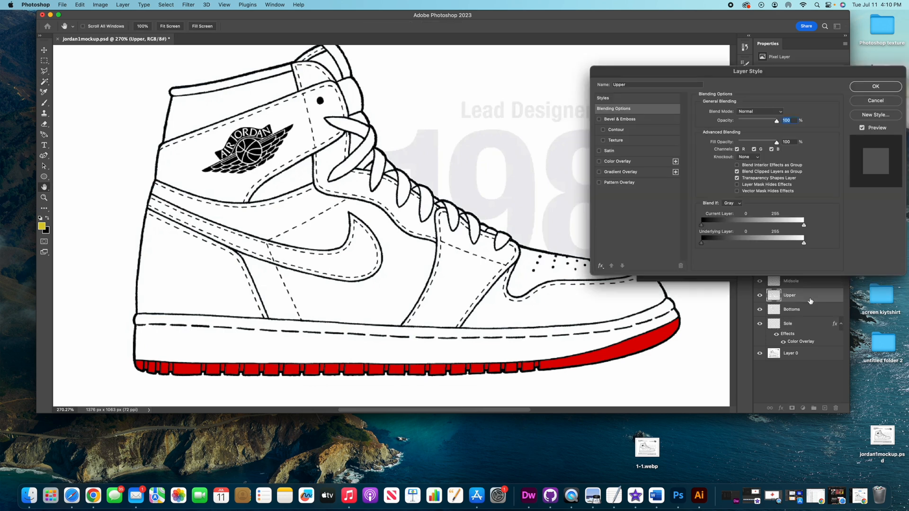
left_click(641, 164)
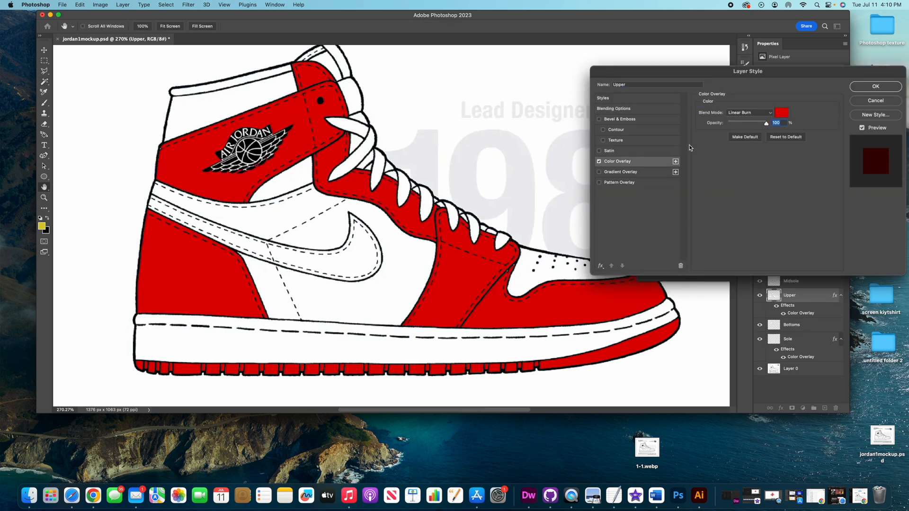
left_click(877, 87)
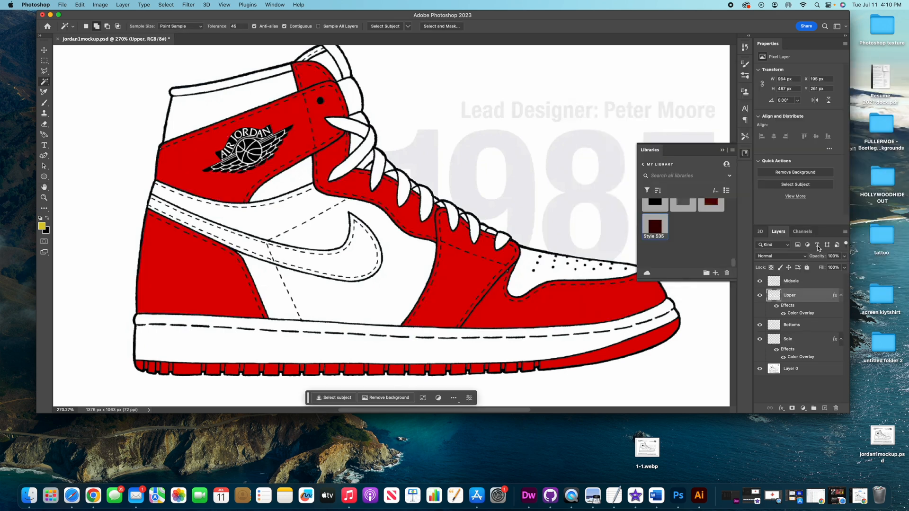
- Apply a near-black #121212 Color Overlay to the Bottoms layer
double_click(809, 325)
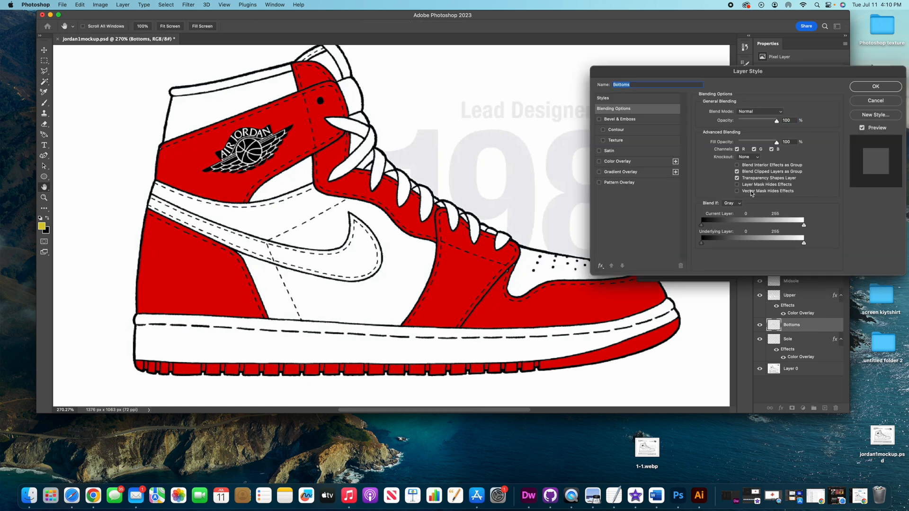
left_click(649, 161)
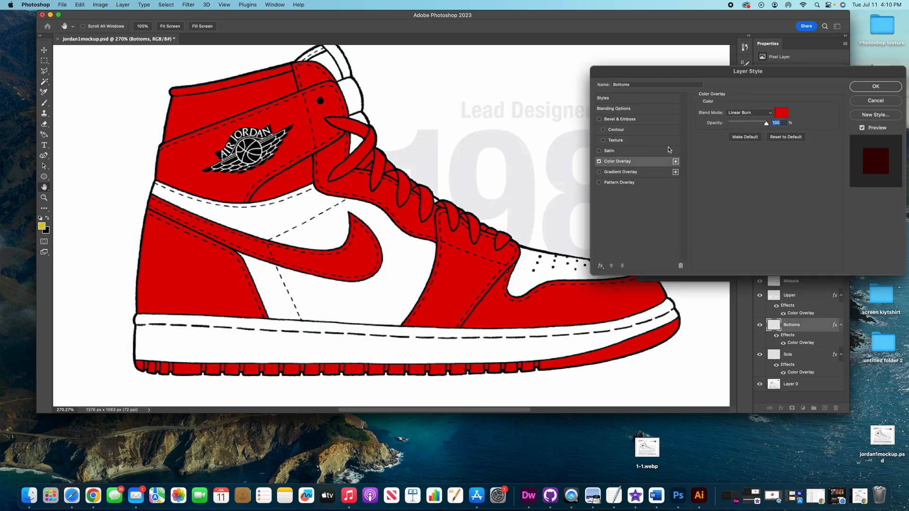
left_click(782, 112)
left_click(630, 223)
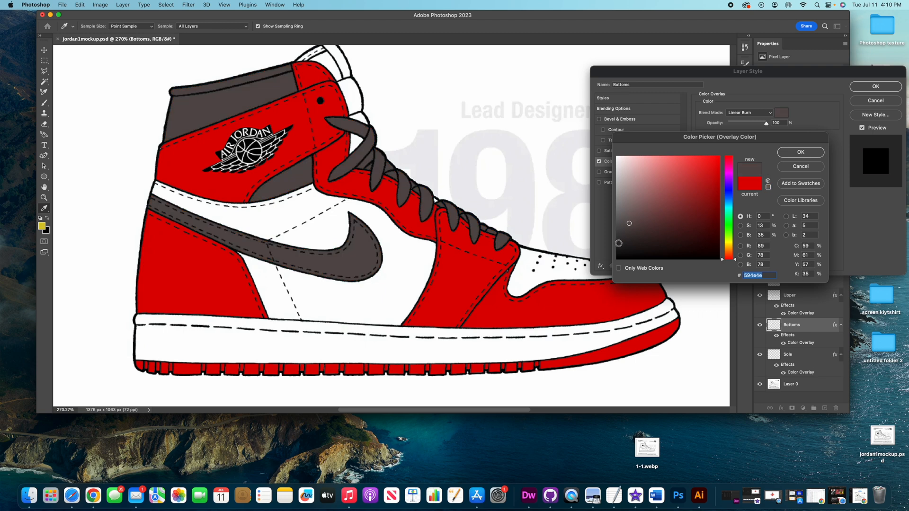
left_click(617, 245)
left_click(617, 252)
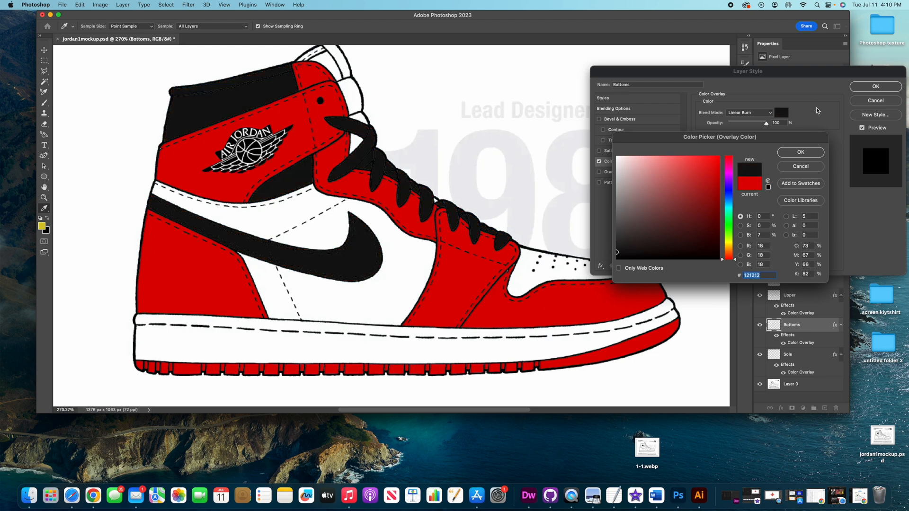
left_click(802, 154)
left_click(875, 87)
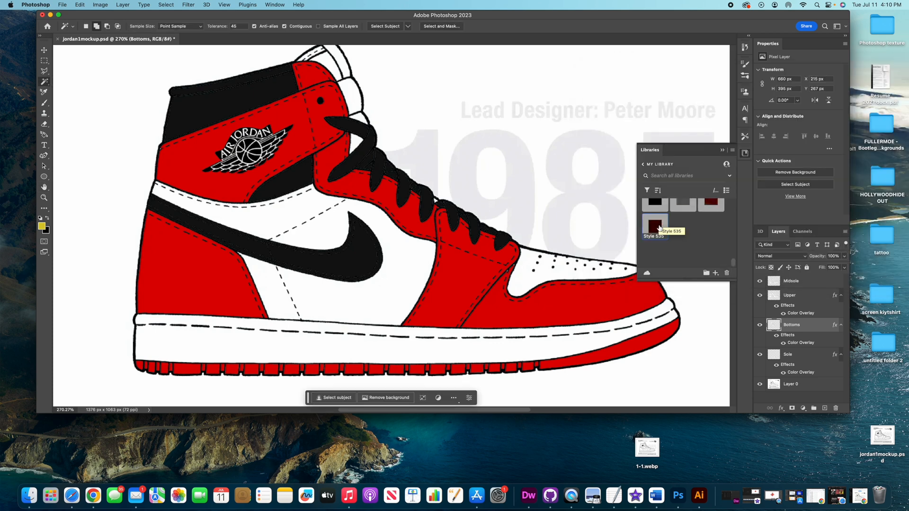
- Apply a cream #fffee3 Color Overlay to the Midsole layer
left_click(815, 283)
double_click(815, 283)
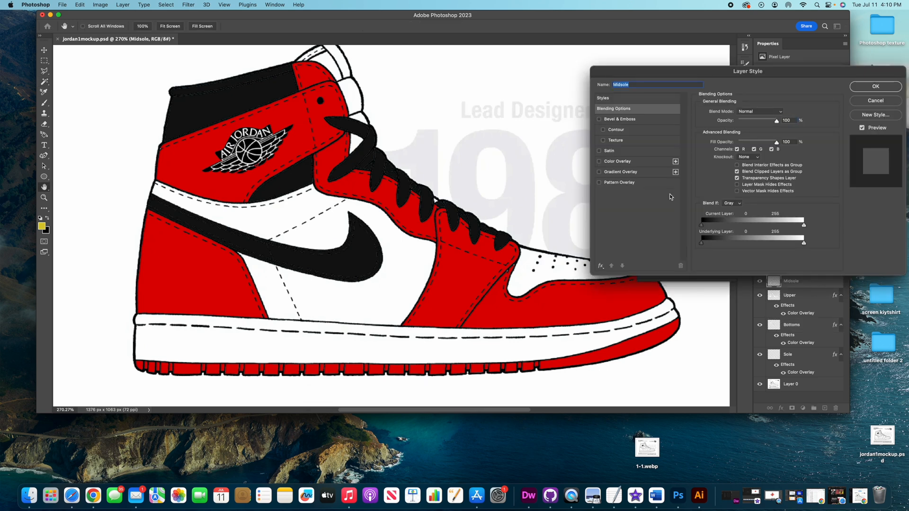
left_click(618, 161)
left_click(781, 113)
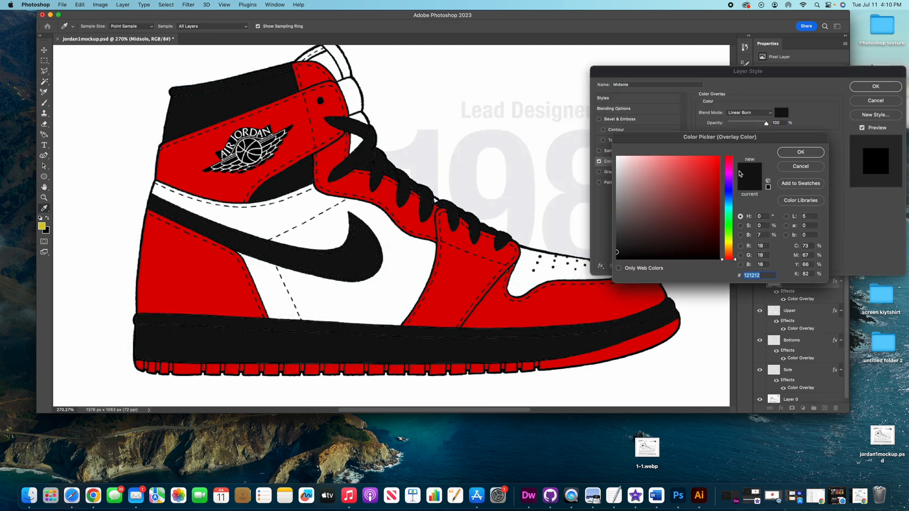
left_click(729, 243)
left_click_drag(655, 168, 628, 157)
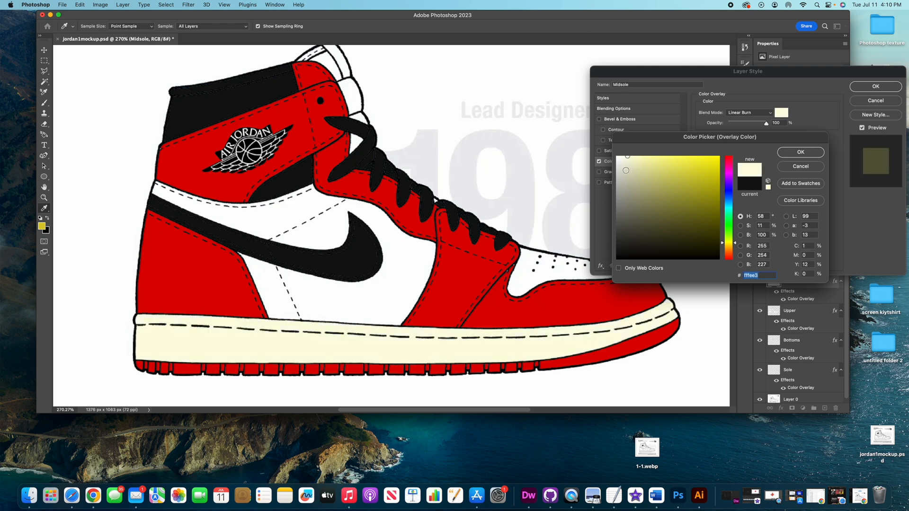
left_click(798, 152)
left_click(875, 86)
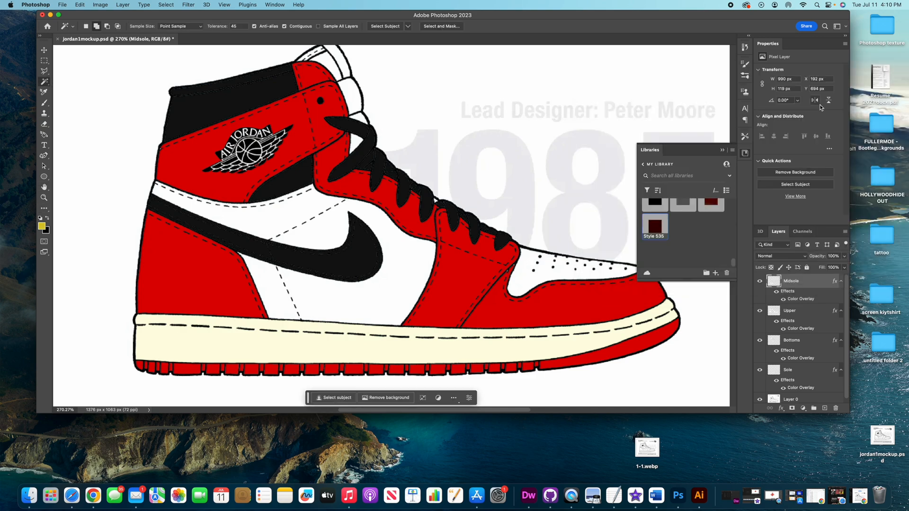
scroll(505, 101, "up", 5)
scroll(504, 101, "down", 10)
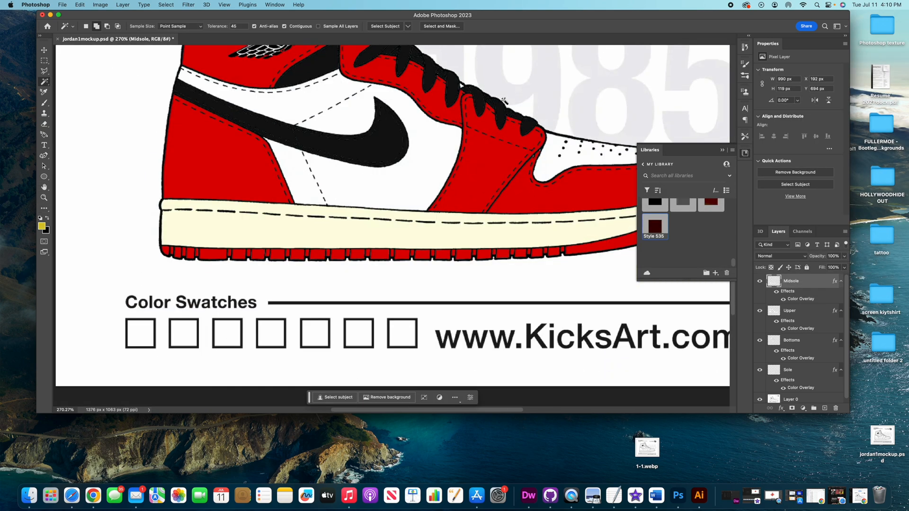
scroll(505, 101, "up", 8)
scroll(505, 101, "down", 4)
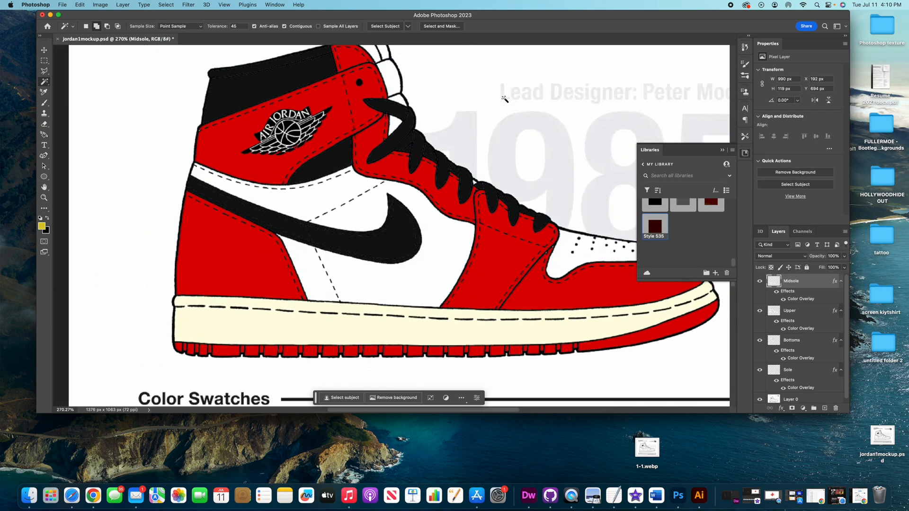
scroll(504, 99, "right", 2)
scroll(504, 99, "right", 5)
scroll(504, 99, "up", 2)
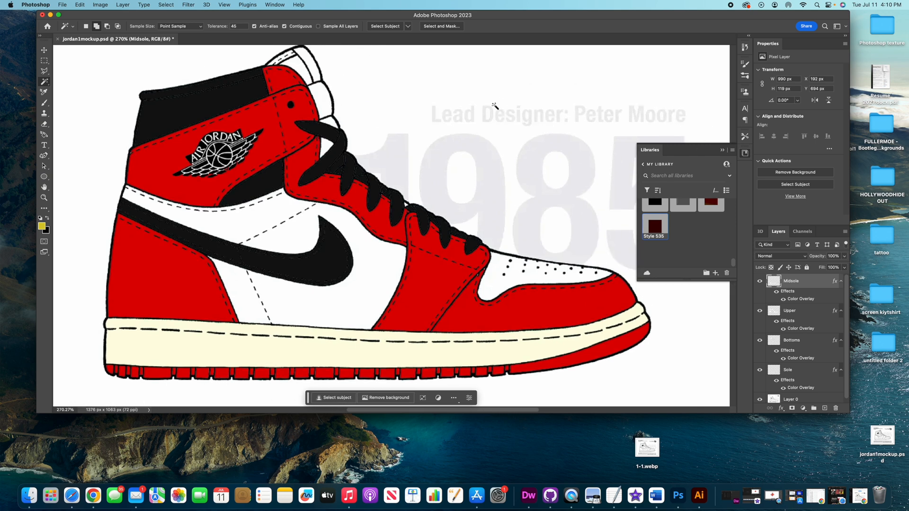
- Switch to Chrome and look over the Jordan 1 template image results and the KicksArt Air Jordan 1 coloring page
left_click(98, 497)
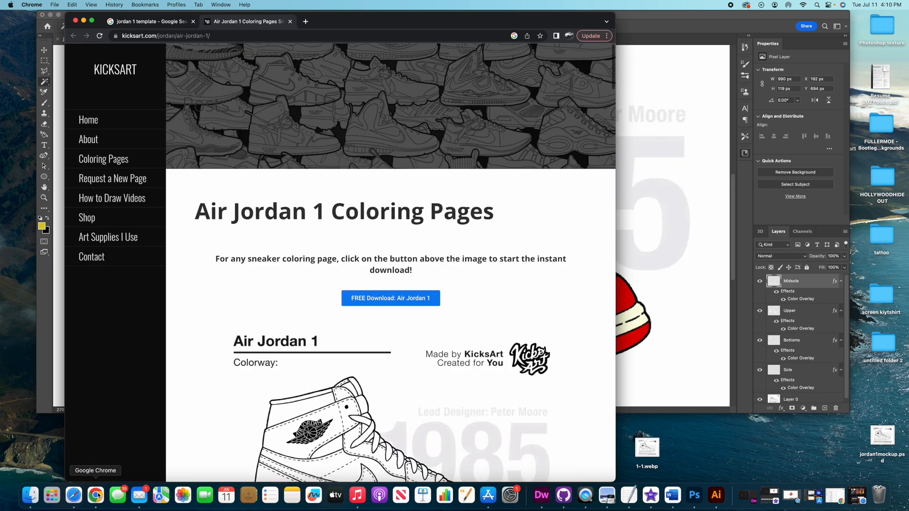
left_click(179, 27)
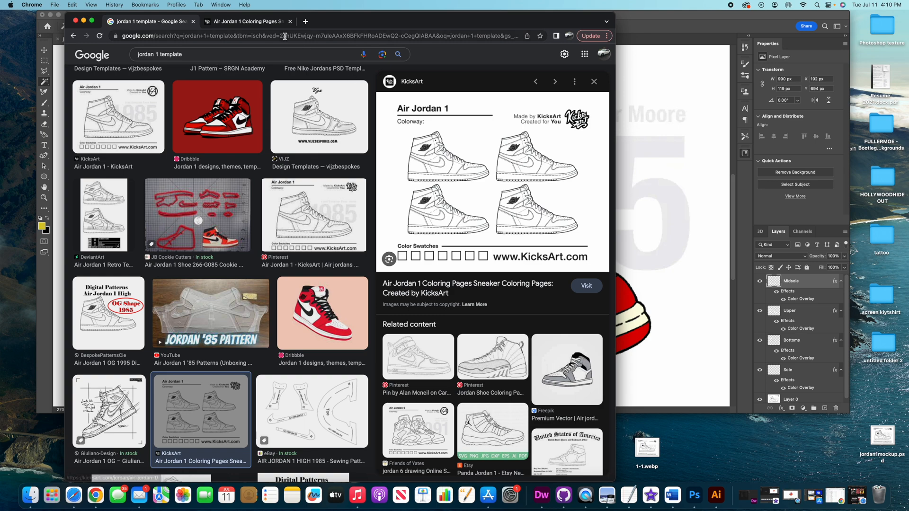
left_click(280, 22)
scroll(286, 191, "down", 5)
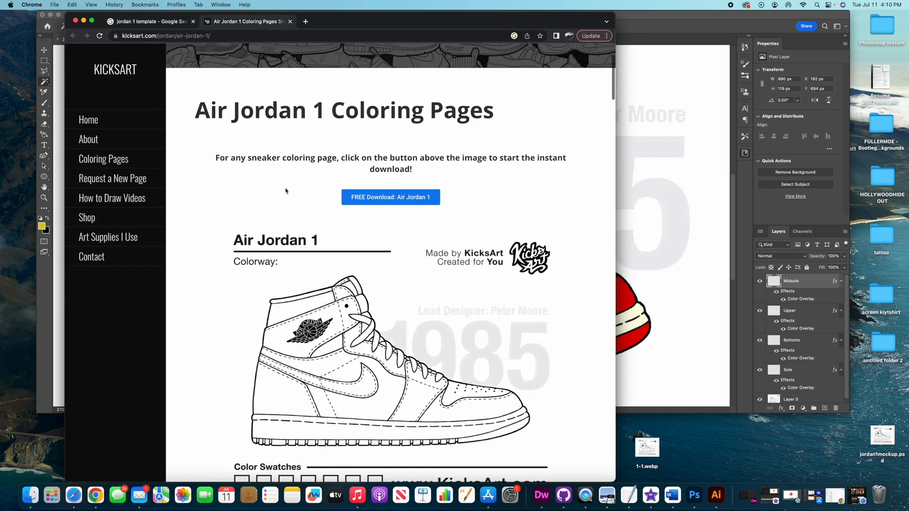
left_click_drag(306, 237, 709, 446)
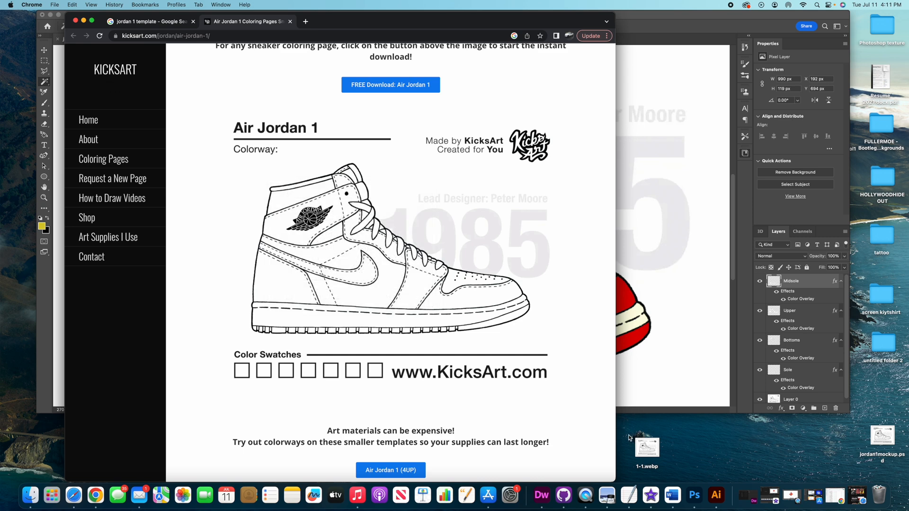
- Open the template image 1-1.webp from the desktop in Photoshop and unlock its Background layer
left_click(651, 452)
left_click_drag(651, 452, 694, 494)
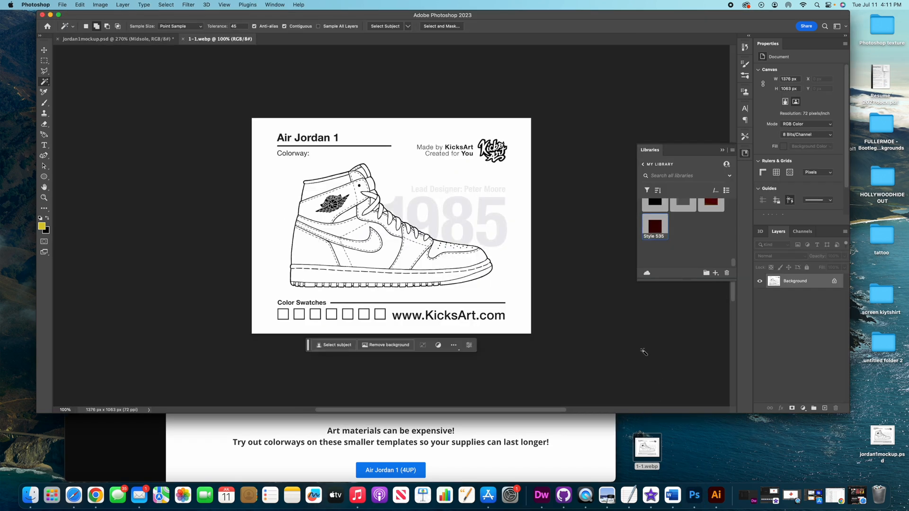
scroll(483, 270, "right", 2)
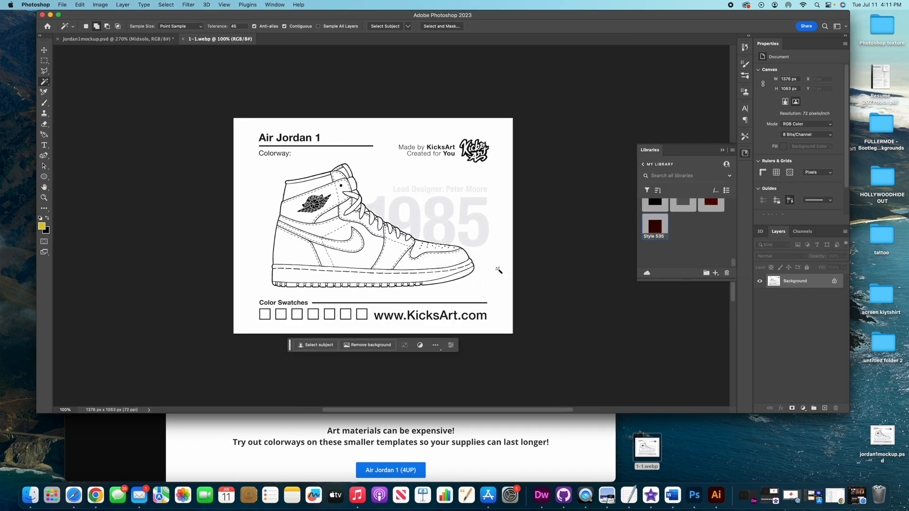
left_click(835, 282)
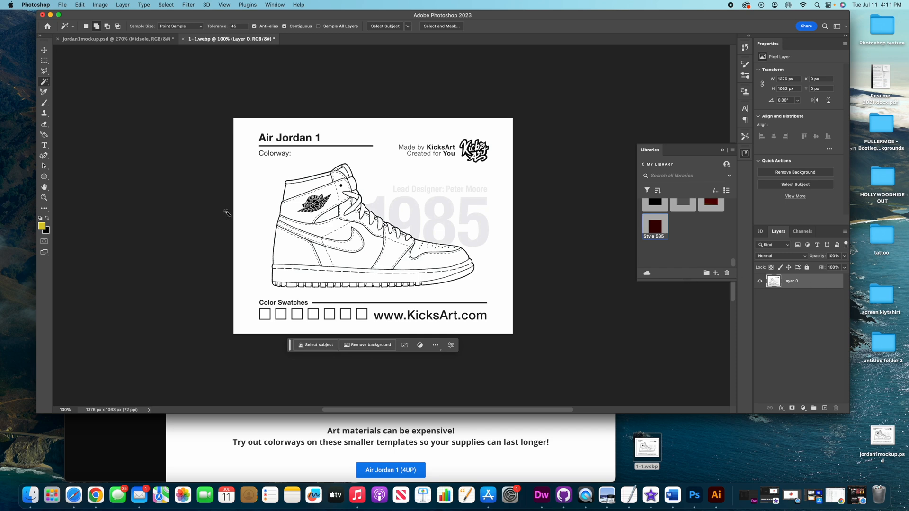
- Check the color mode of the template image
left_click(123, 5)
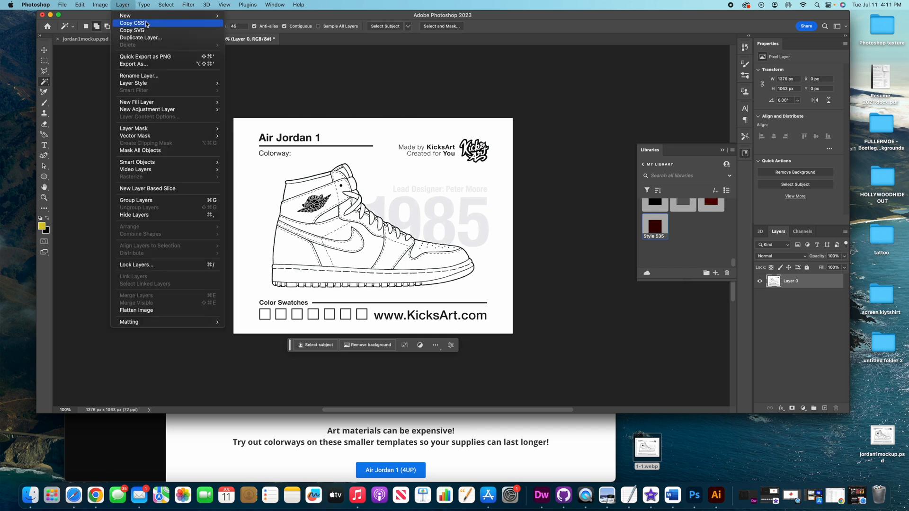
mouse_move(105, 6)
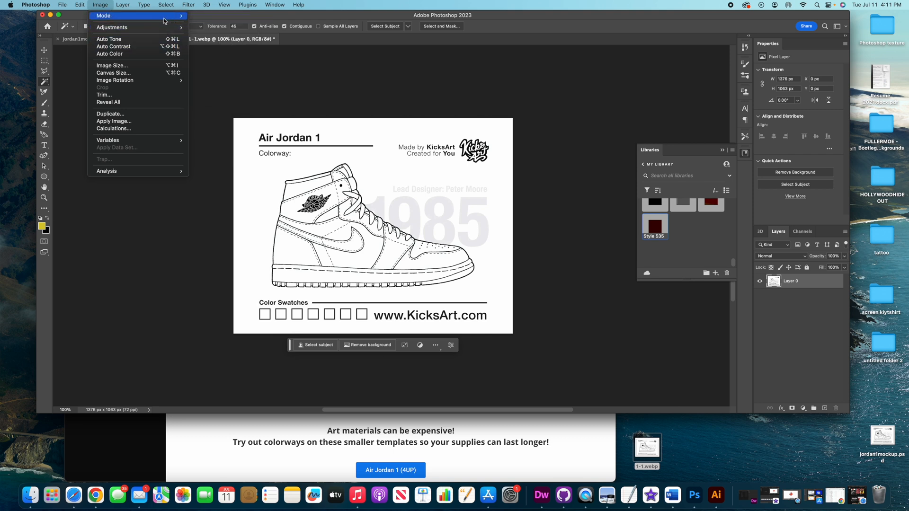
mouse_move(179, 17)
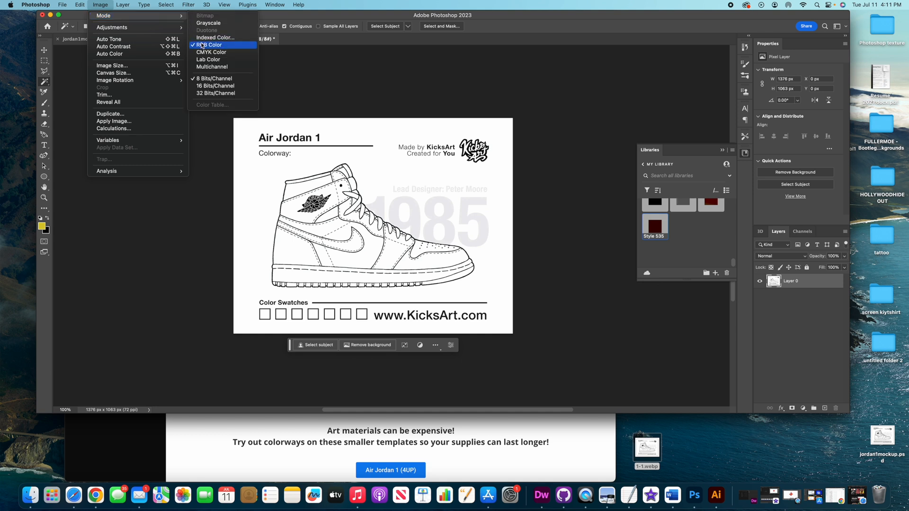
mouse_move(157, 5)
- Zoom in on the shoe drawing and activate the Magic Wand tool
left_click(46, 201)
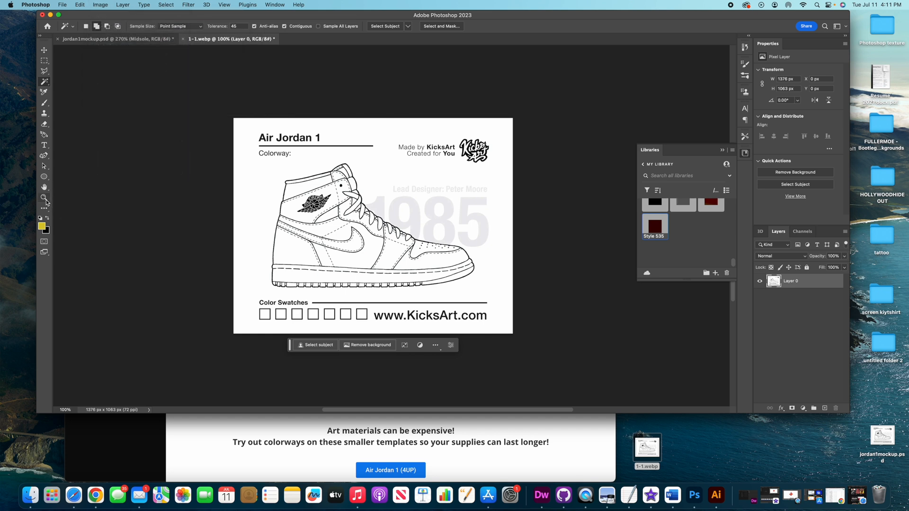
left_click(46, 200)
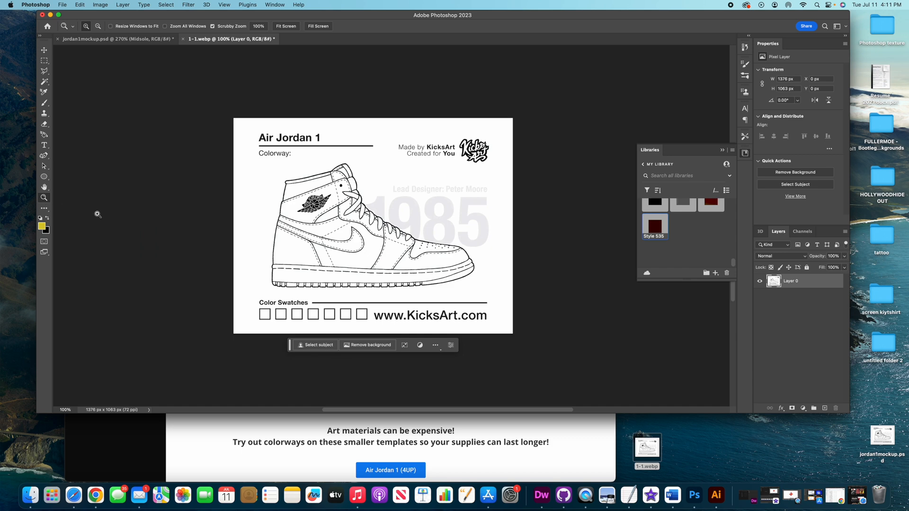
left_click_drag(319, 283, 350, 282)
scroll(339, 283, "up", 3)
scroll(339, 283, "right", 2)
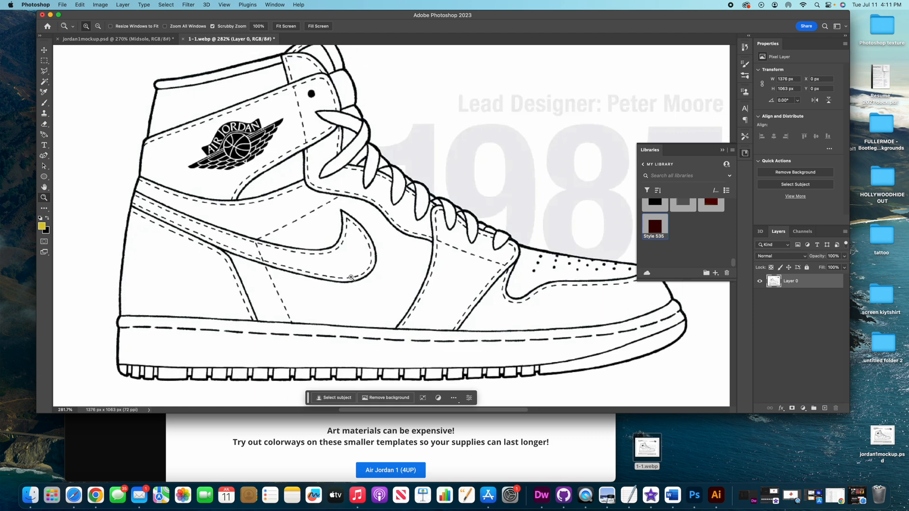
left_click(48, 83)
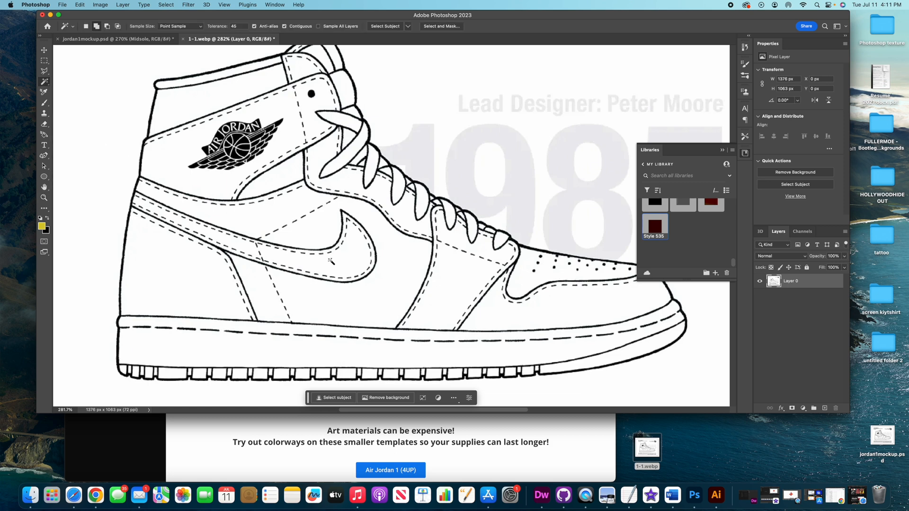
left_click(201, 285)
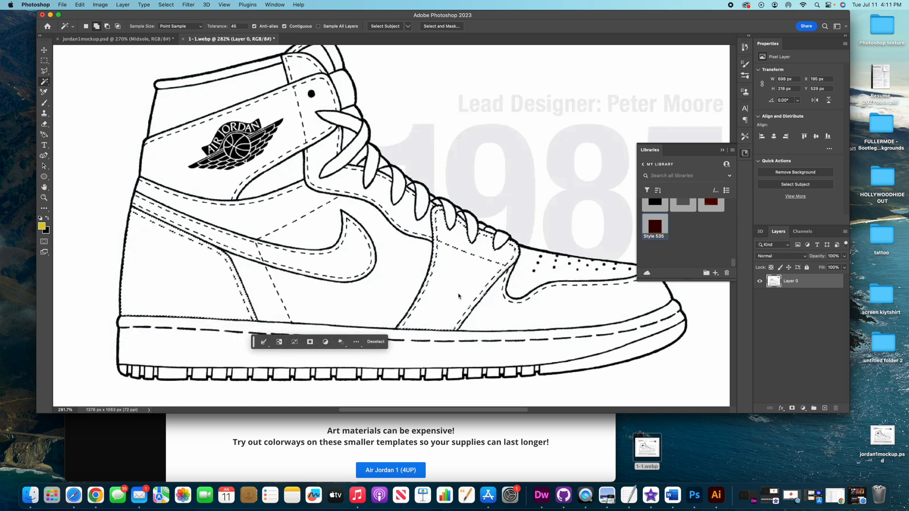
left_click(405, 280, "shift")
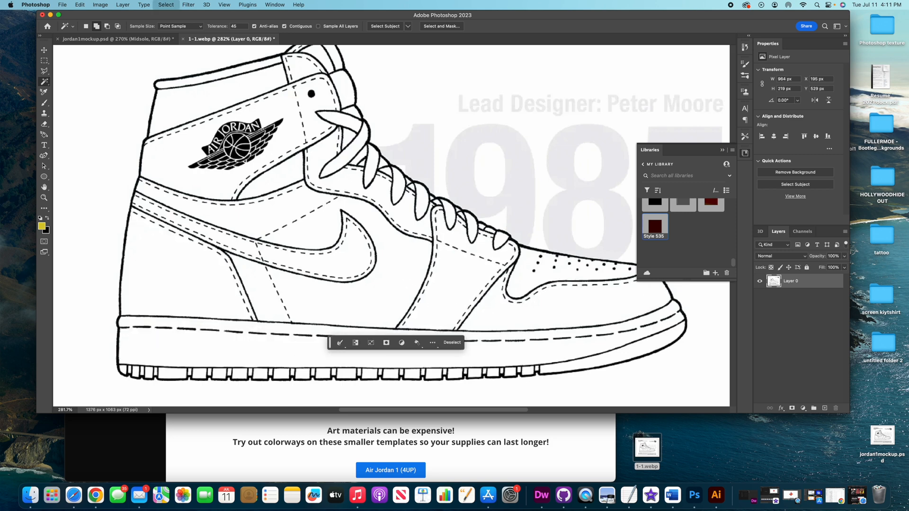
left_click(199, 299)
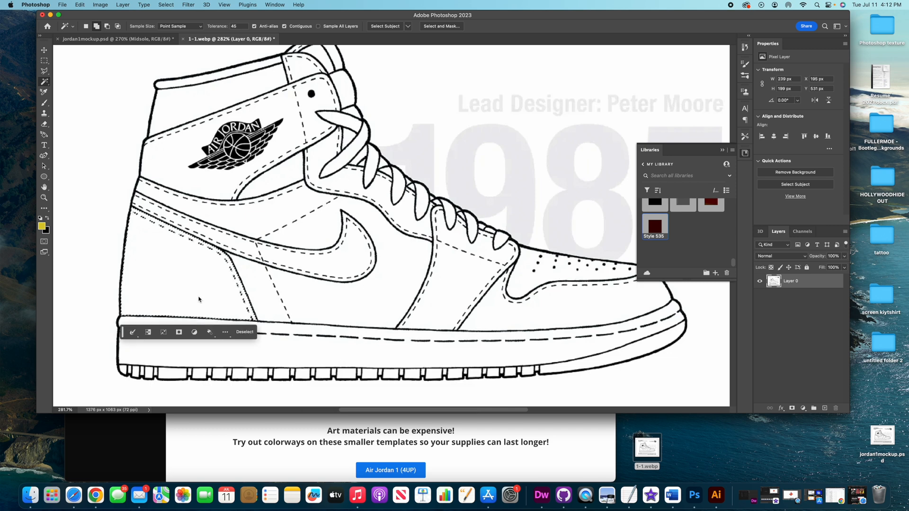
key("super+d")
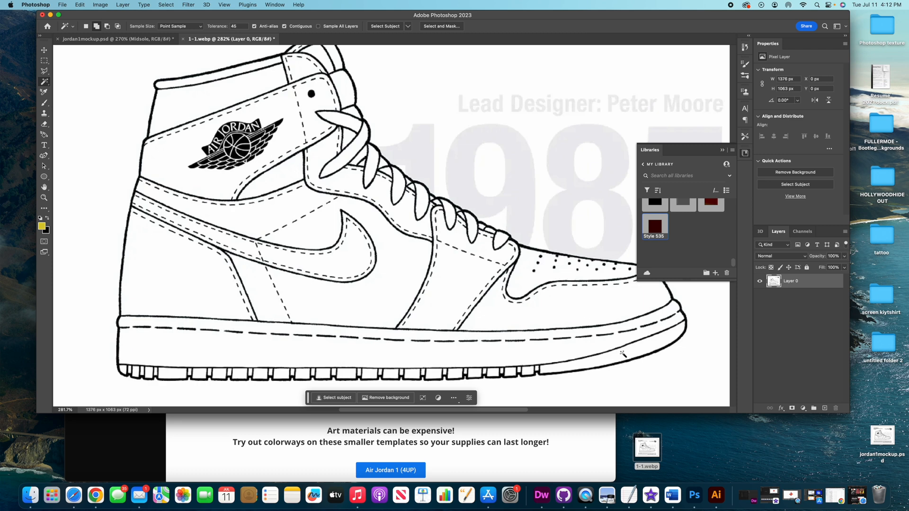
- Select the outsole's toe section and all the tread blocks along the bottom edge with the Magic Wand
left_click(598, 361)
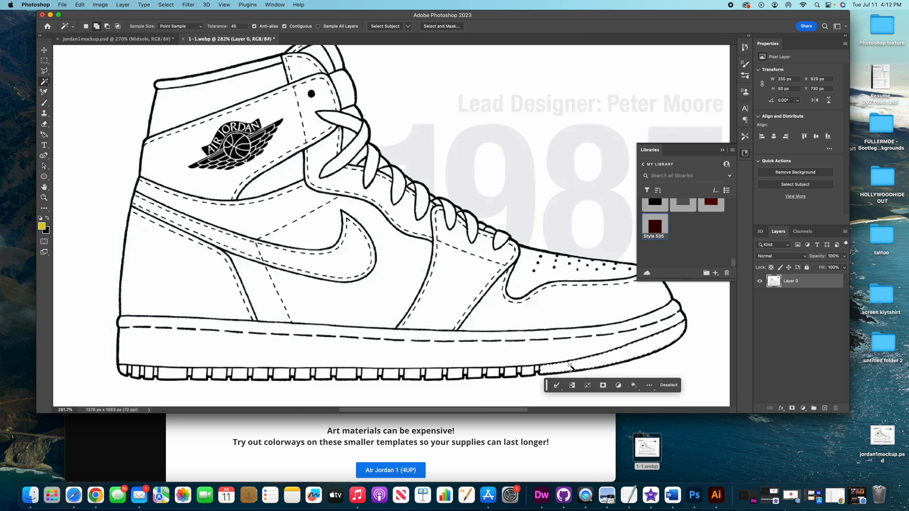
left_click(537, 368)
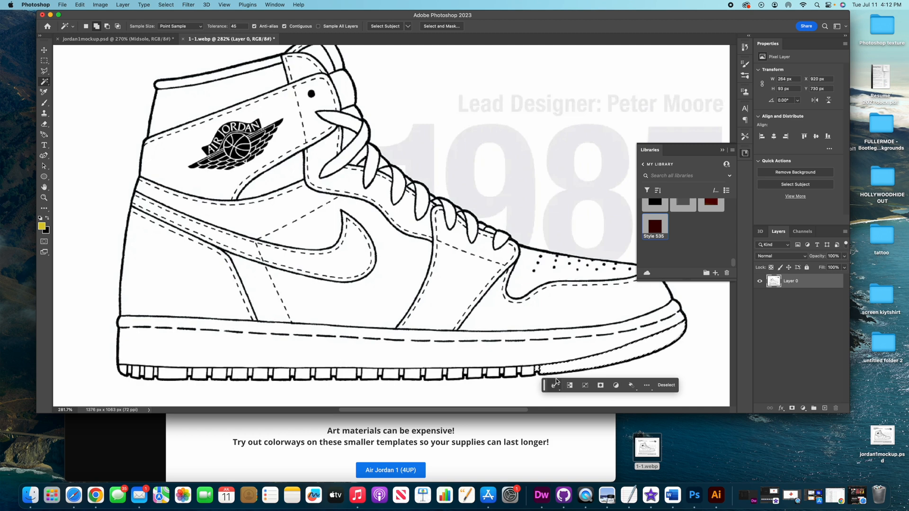
left_click(506, 372)
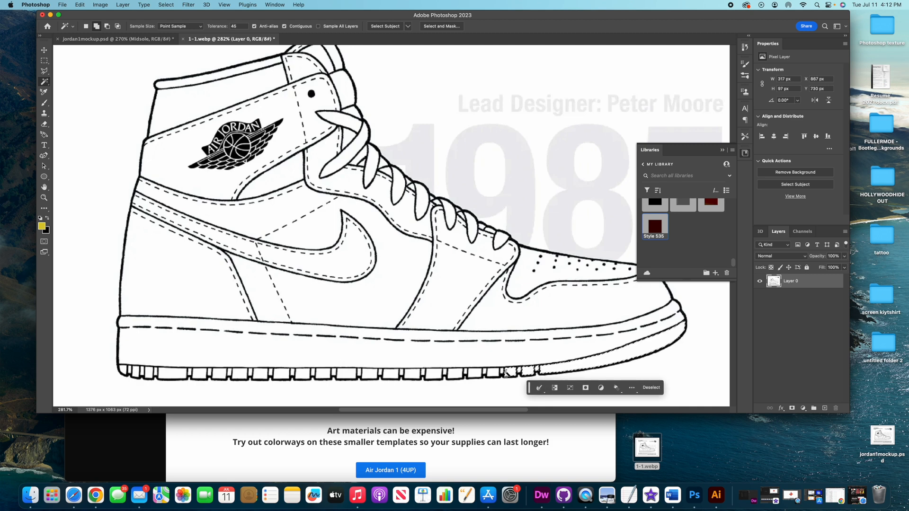
left_click(493, 374)
left_click(476, 375)
left_click(451, 375)
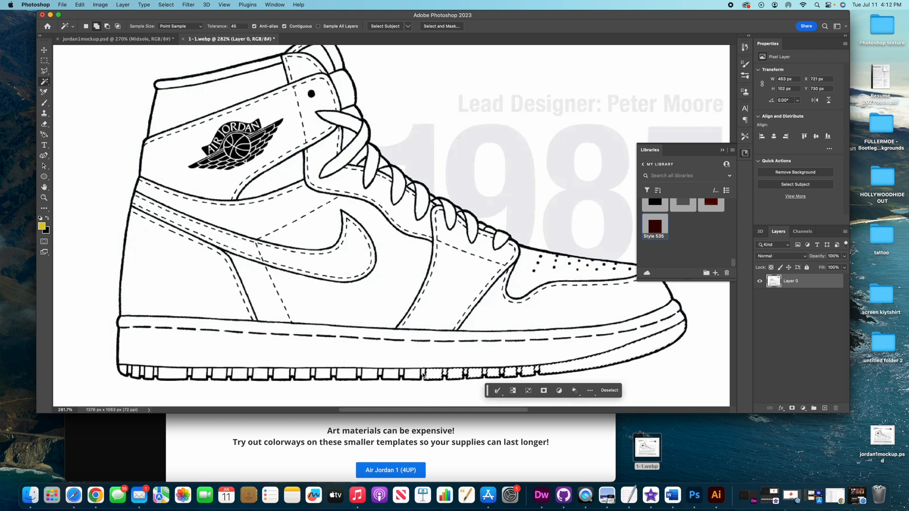
left_click(400, 375)
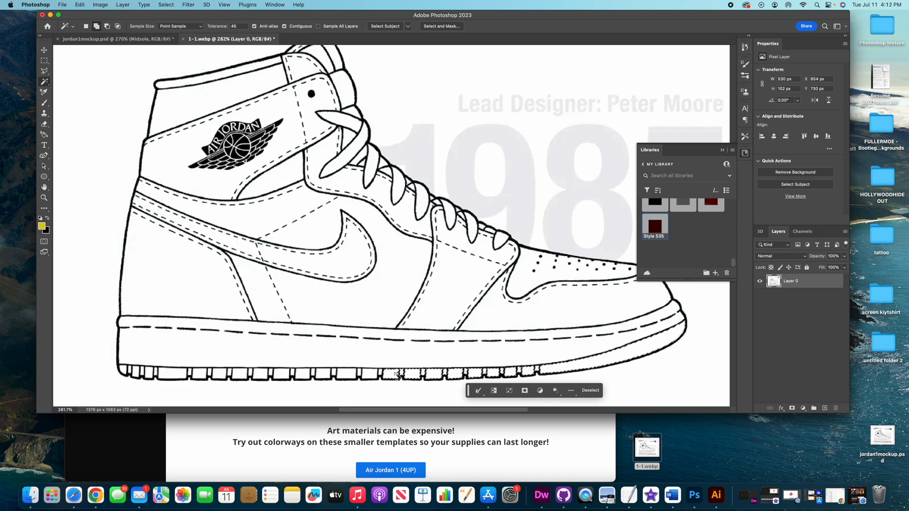
left_click(360, 375)
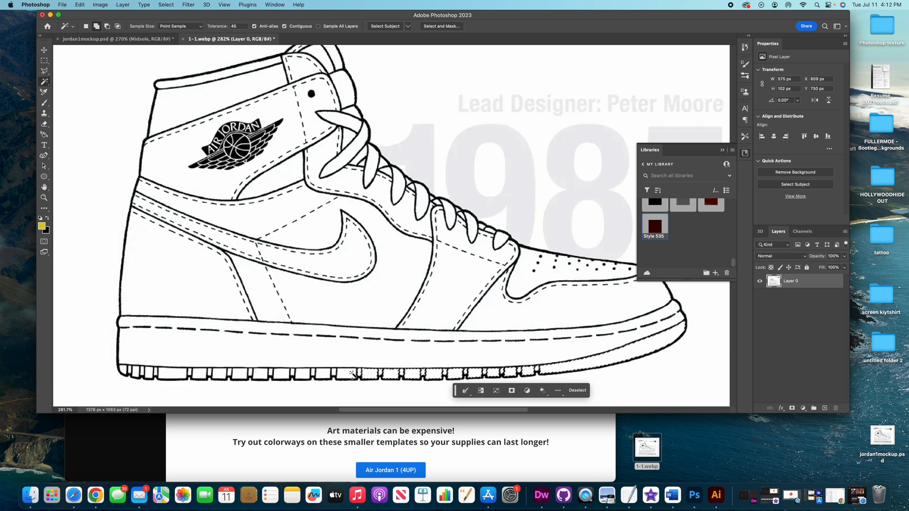
left_click(325, 375)
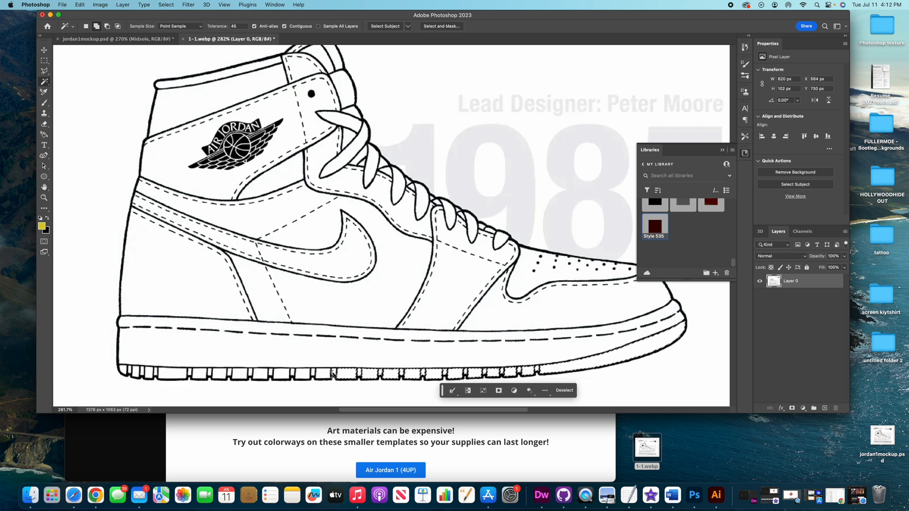
left_click(306, 375)
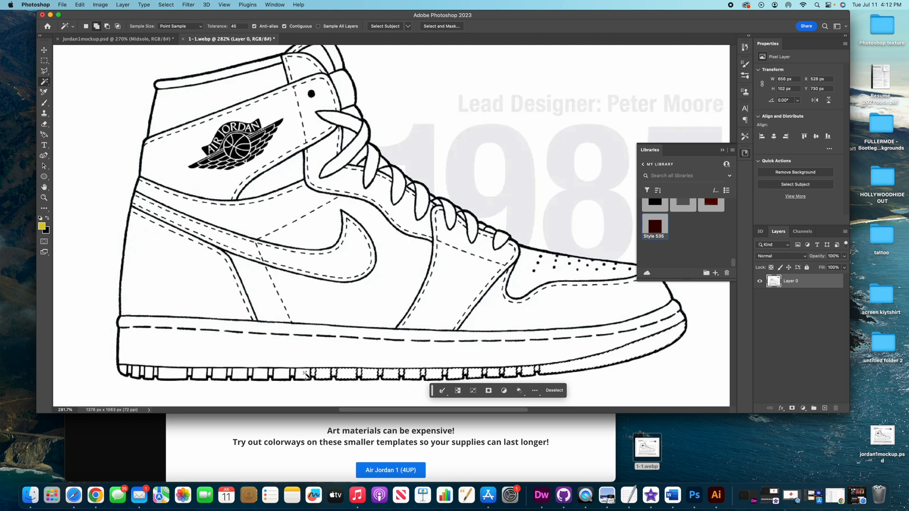
left_click(278, 375)
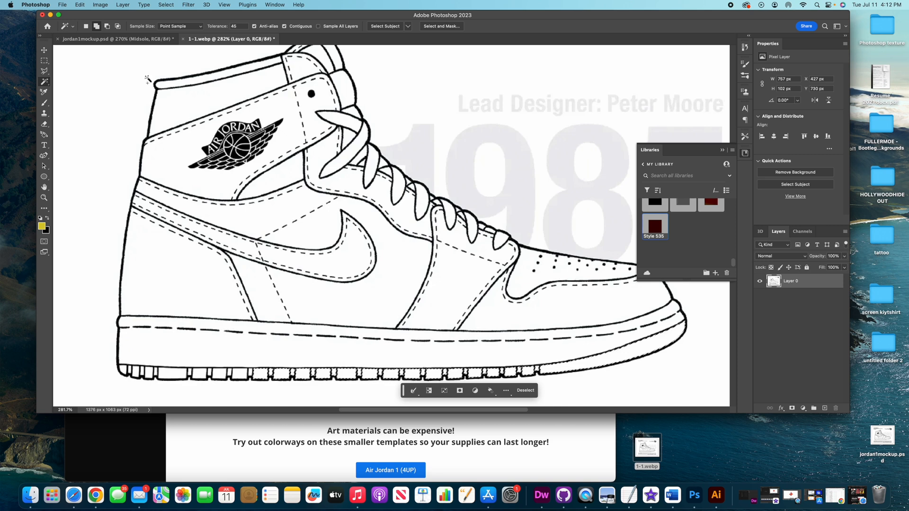
left_click(80, 5)
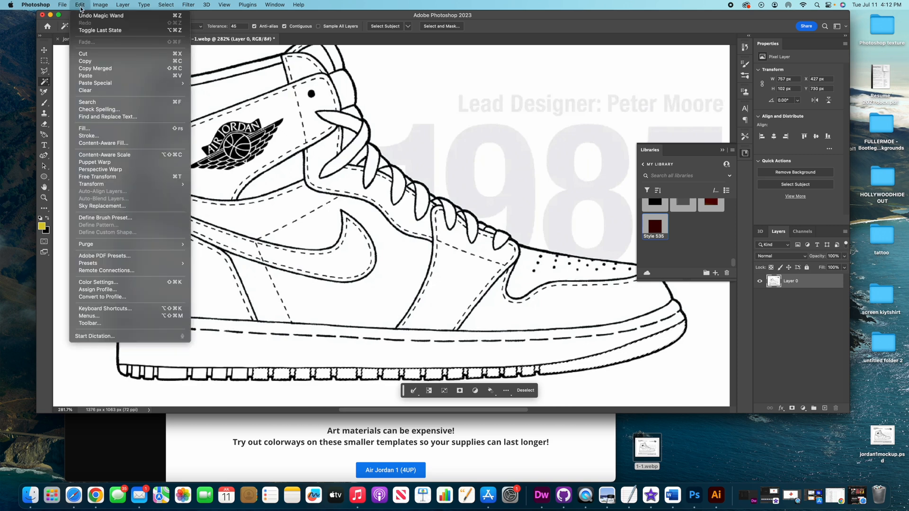
left_click(89, 18)
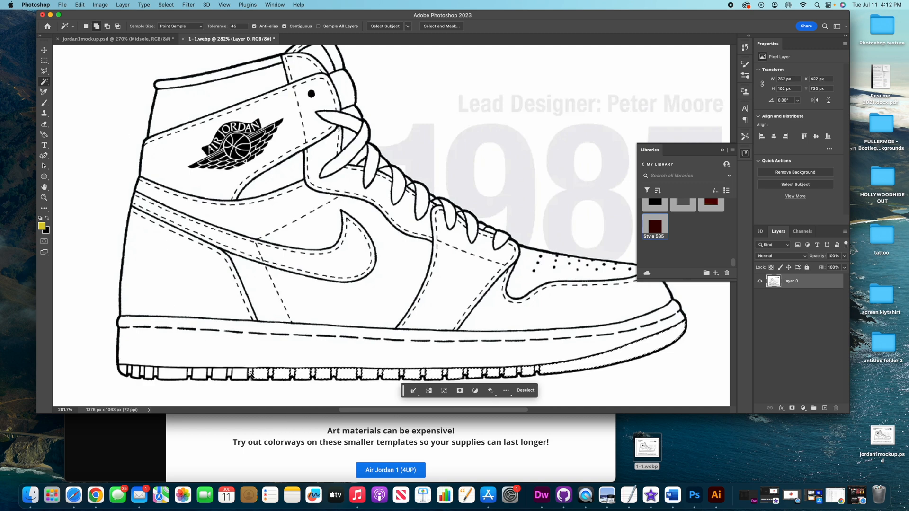
left_click(200, 375)
left_click(176, 375)
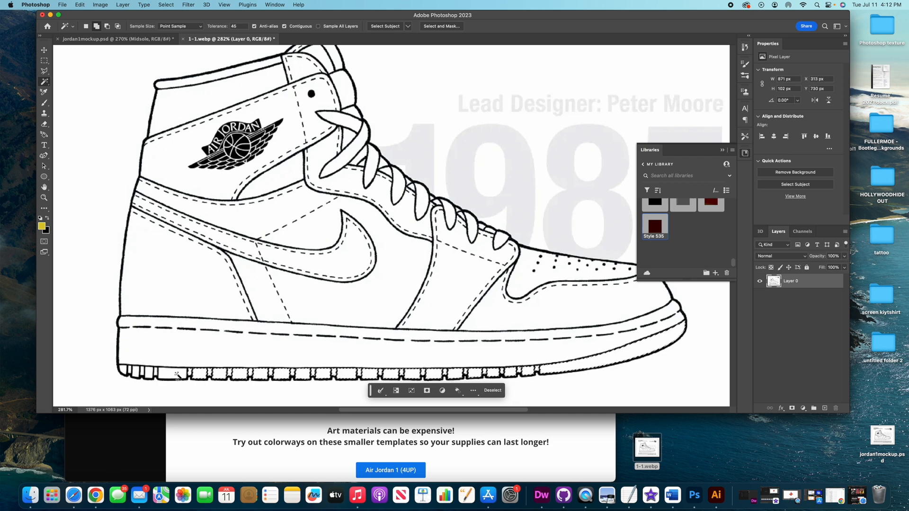
left_click(133, 375)
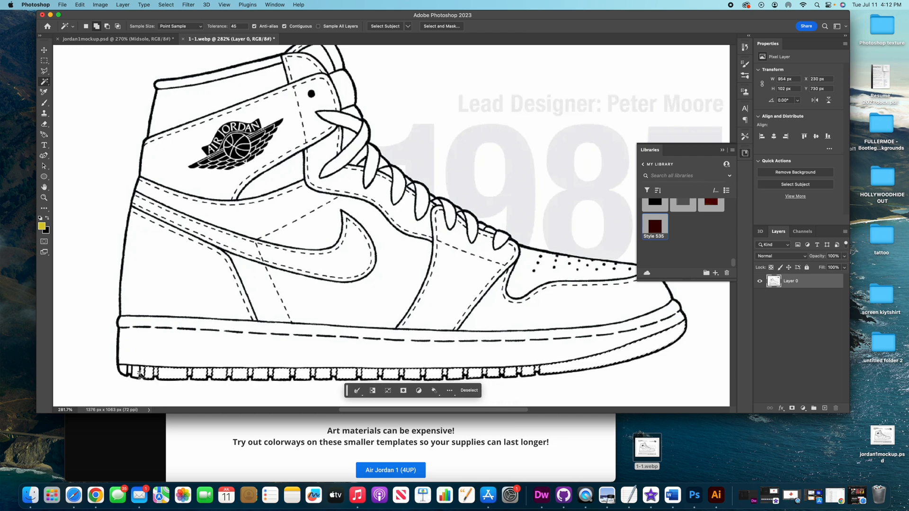
left_click(130, 375)
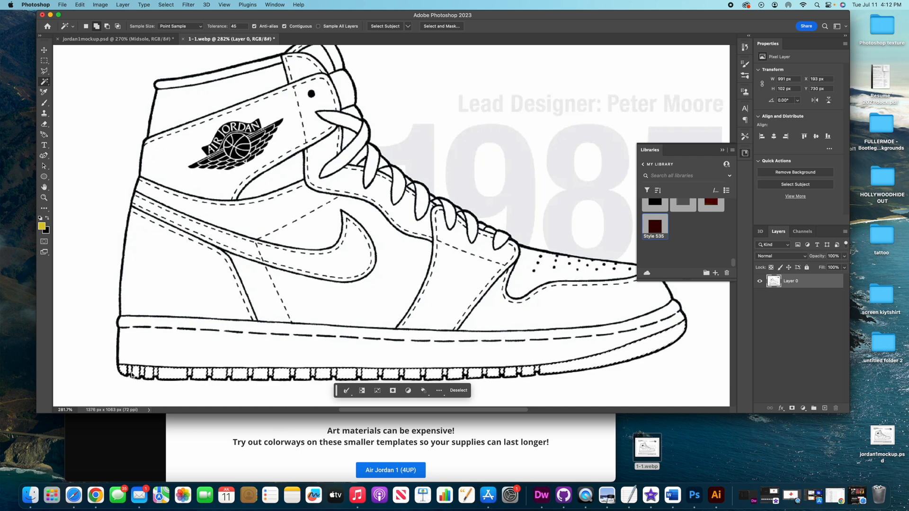
- Copy the selected outsole areas to a new locked layer named Sole
key("super+j")
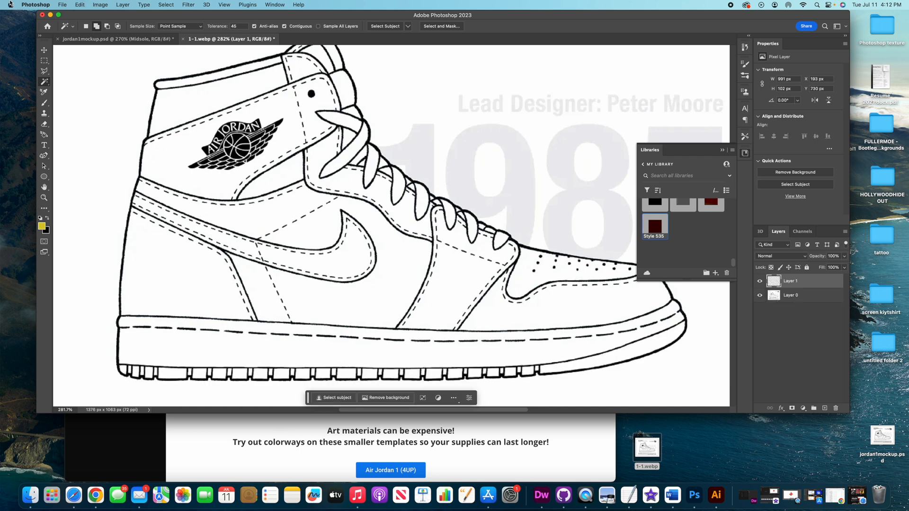
left_click(79, 4)
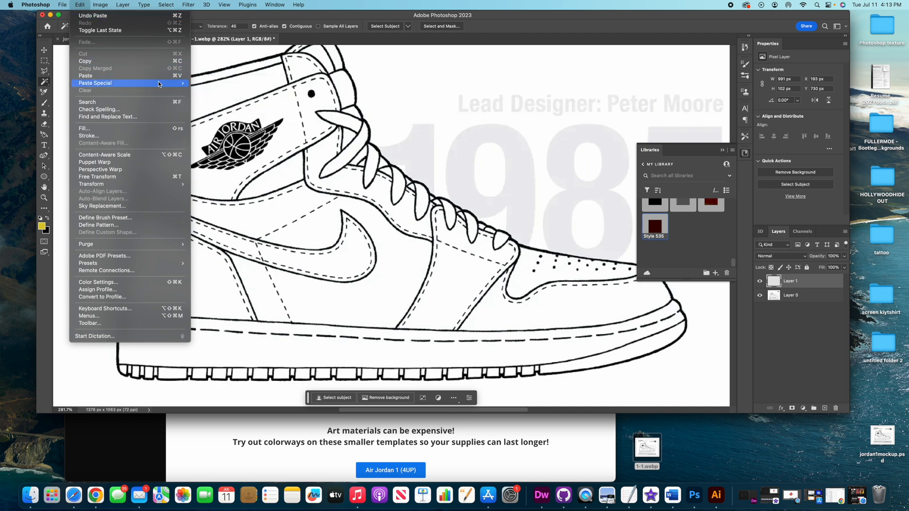
mouse_move(95, 83)
left_click(798, 286)
double_click(795, 282)
type("Sole")
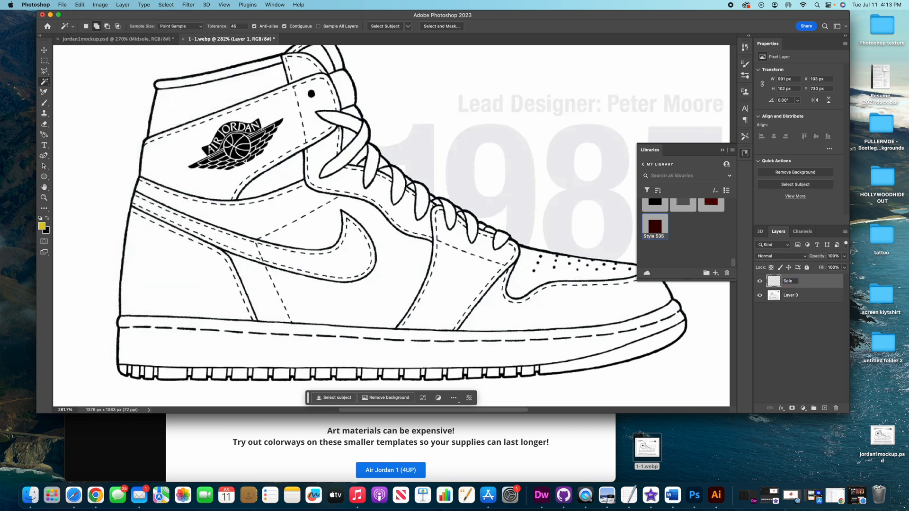
key("Return")
- Rename the original template layer, Layer 0, as Background
left_click(811, 299)
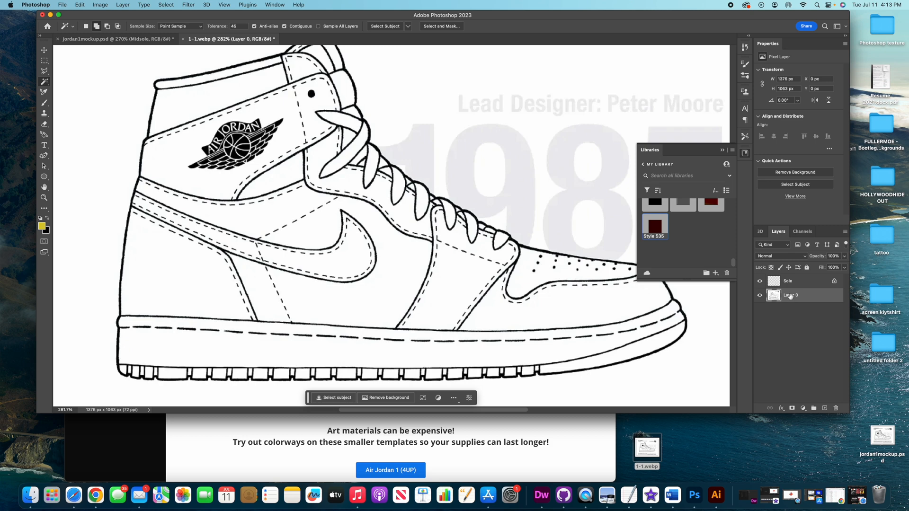
type("Background")
key("Return")
- Select the heel, toe and eyestay panels of the shoe's upper with the Magic Wand
left_click(224, 289)
left_click(436, 290)
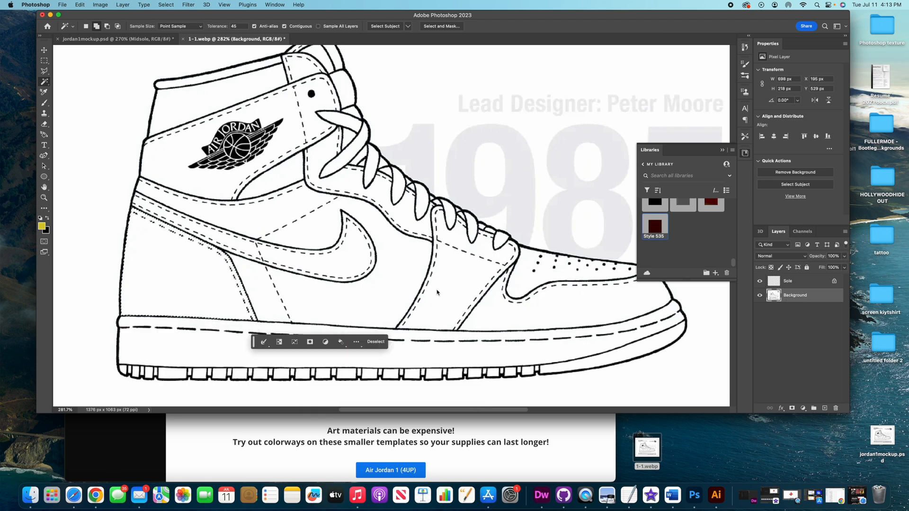
left_click(488, 309)
left_click(330, 151)
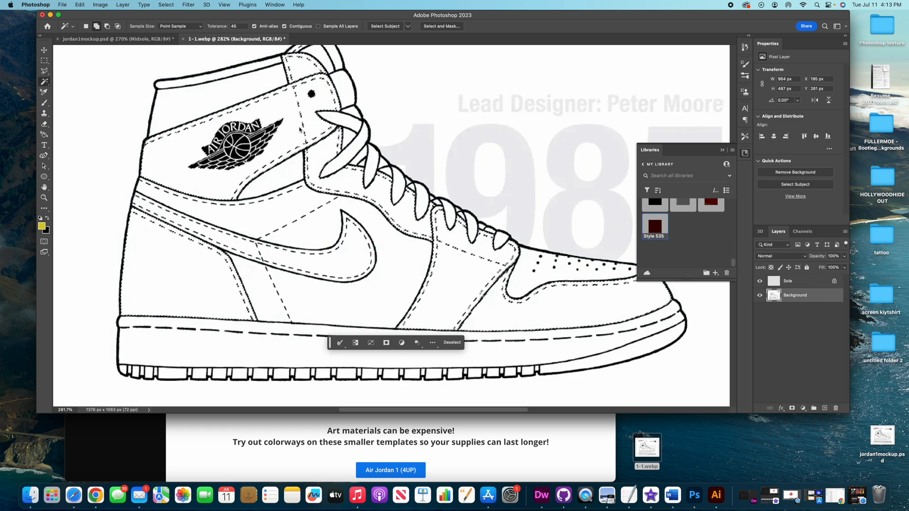
- Copy the selected upper panels to a new locked layer named Upper
key("super+j")
scroll(722, 338, "up", 2)
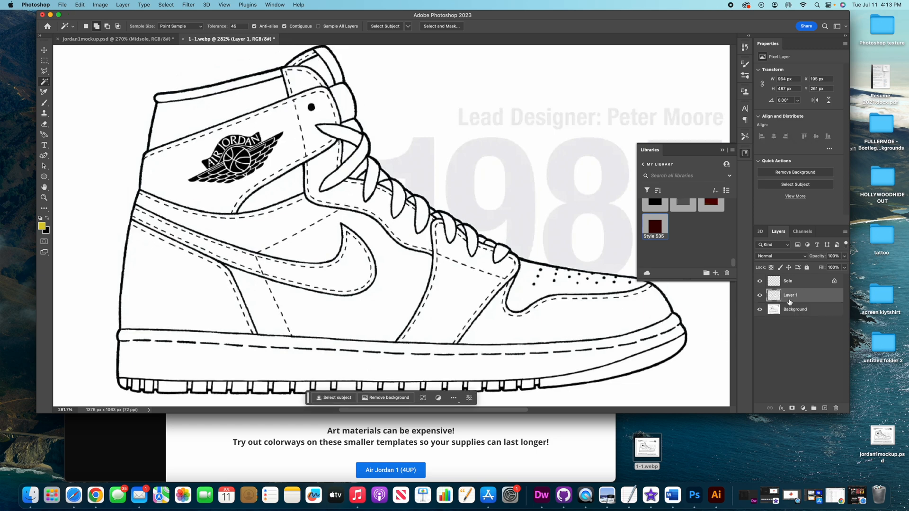
type("Upper")
key("Return")
left_click(771, 268)
- Copy the midsole area from the Background layer to a new locked layer named Midsole
left_click(822, 315)
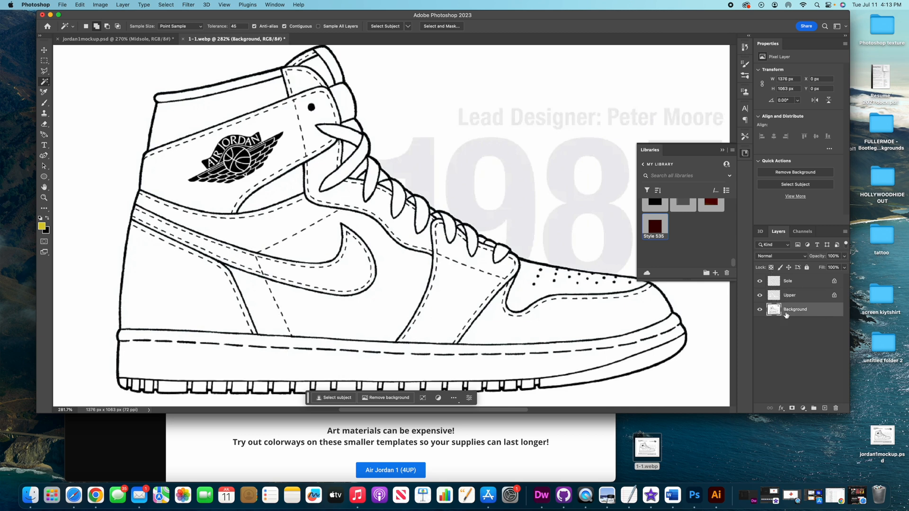
left_click(564, 365)
key("super+c")
key("super+v")
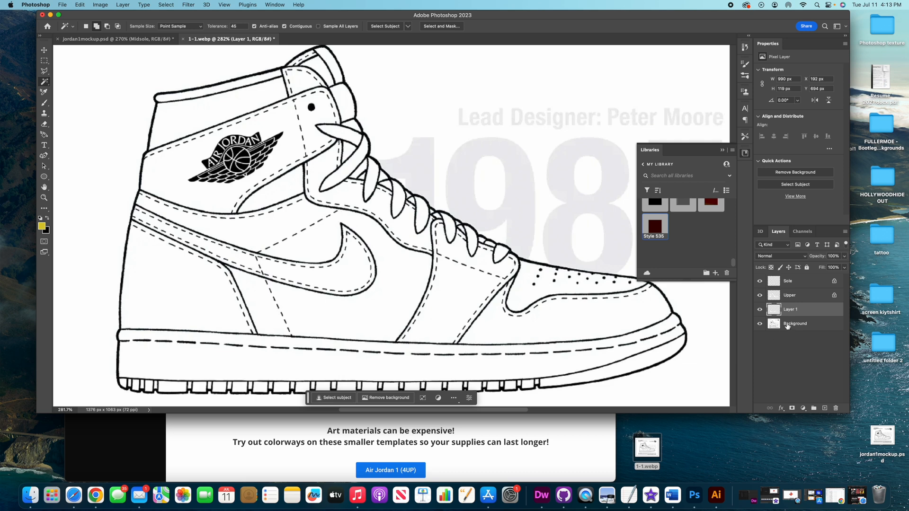
double_click(794, 311)
type("B")
key("Return")
left_click(771, 267)
- Select the swoosh, collar, ankle and lace areas on the Background layer with the Magic Wand
left_click(823, 327)
left_click(344, 282)
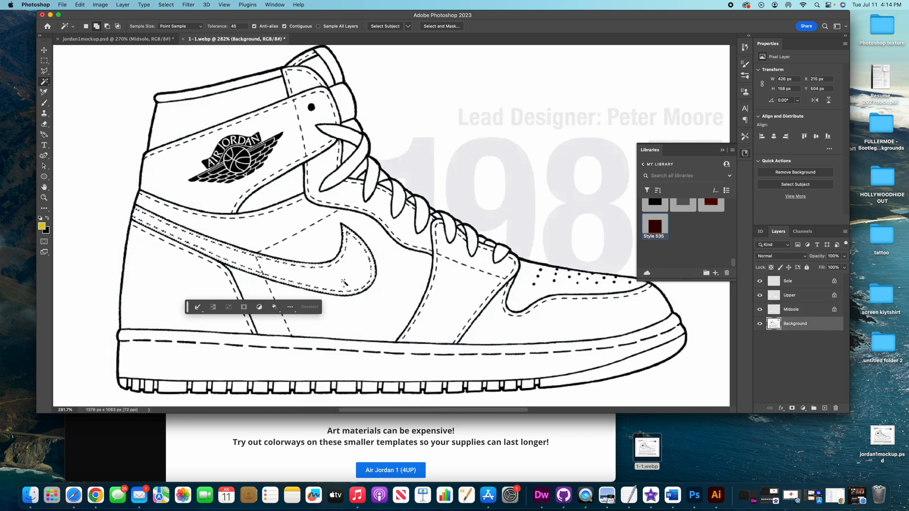
left_click(284, 186)
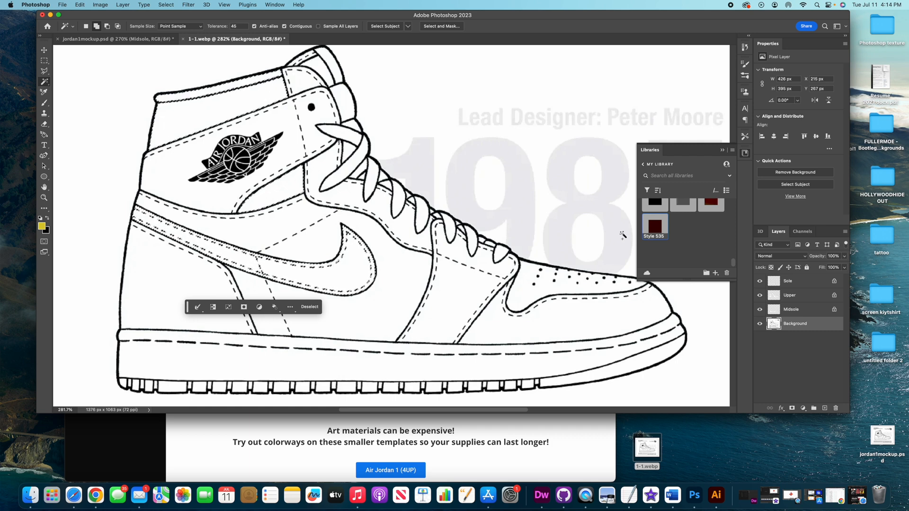
left_click(478, 243)
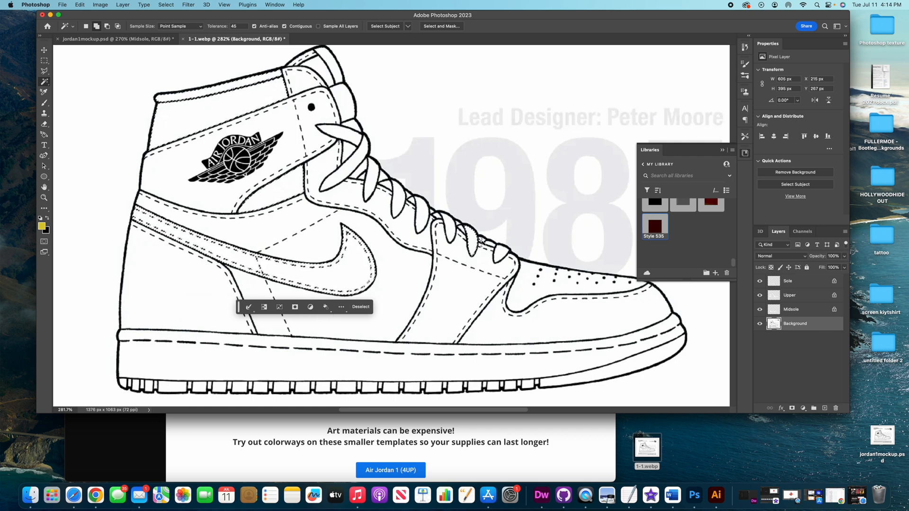
left_click(463, 232)
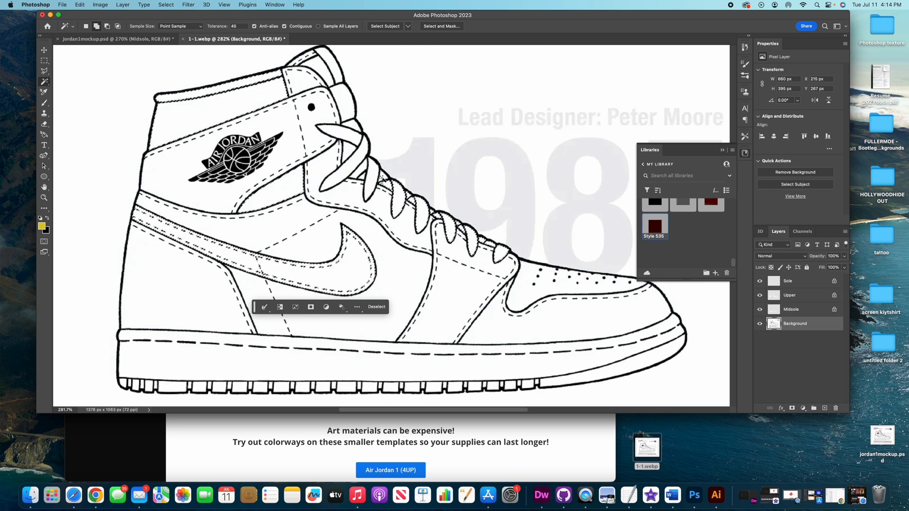
- Copy the selected swoosh, collar and lace areas to a new locked layer named Bottom, and return to the Background layer
key("super+c")
key("super+v")
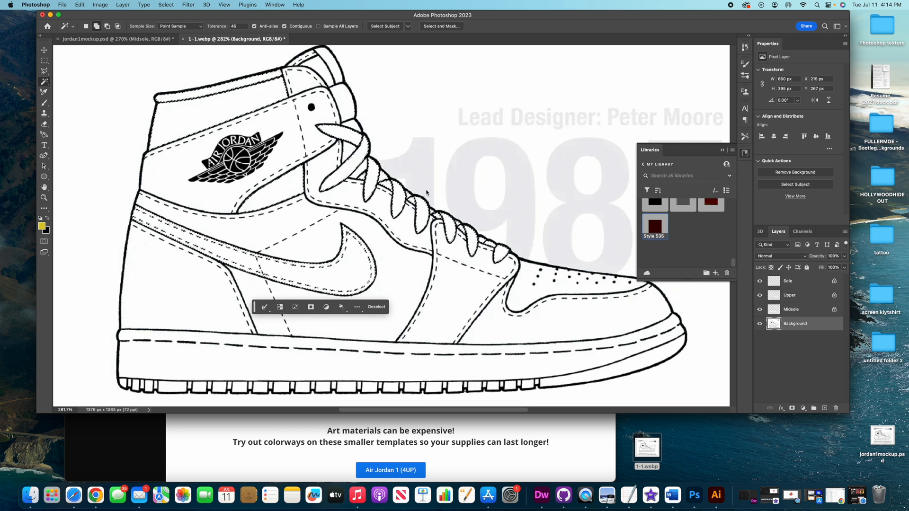
double_click(790, 323)
type("Bot")
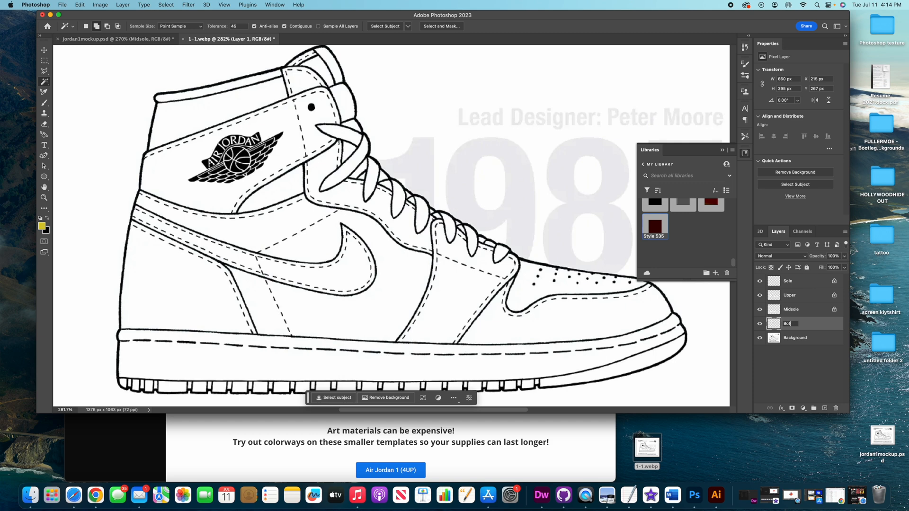
key("Return")
left_click(822, 340)
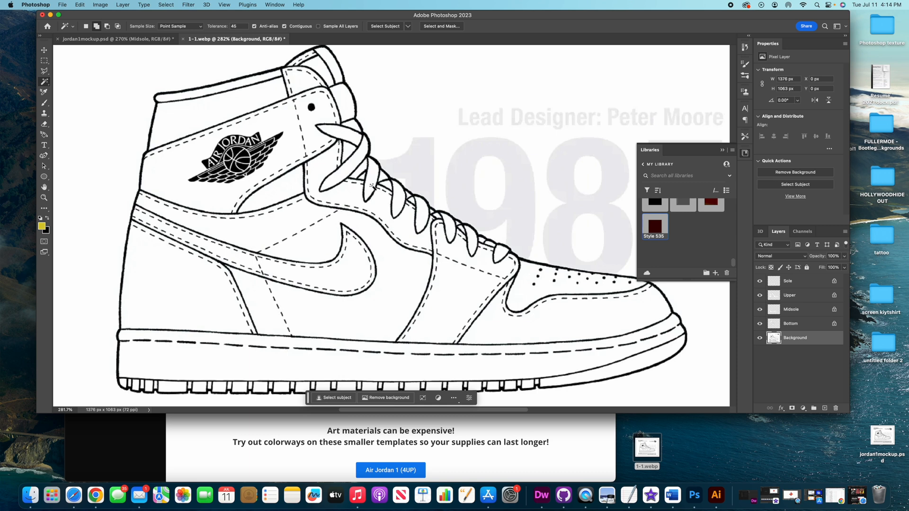
scroll(389, 195, "down", 2)
scroll(288, 47, "up", 3)
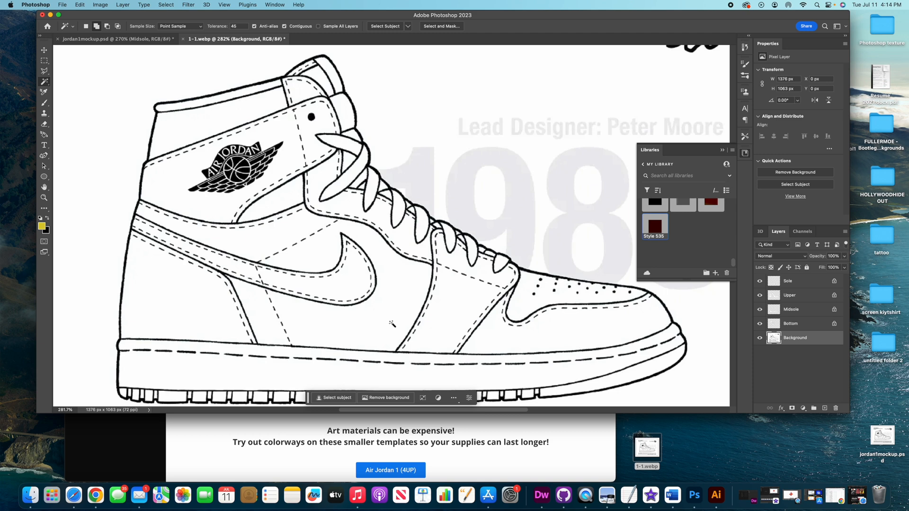
scroll(392, 323, "down", 2)
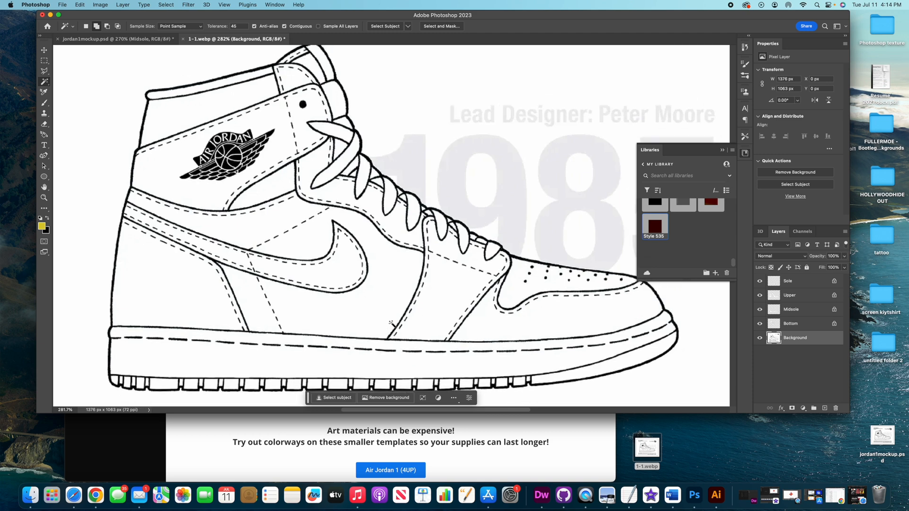
double_click(800, 284)
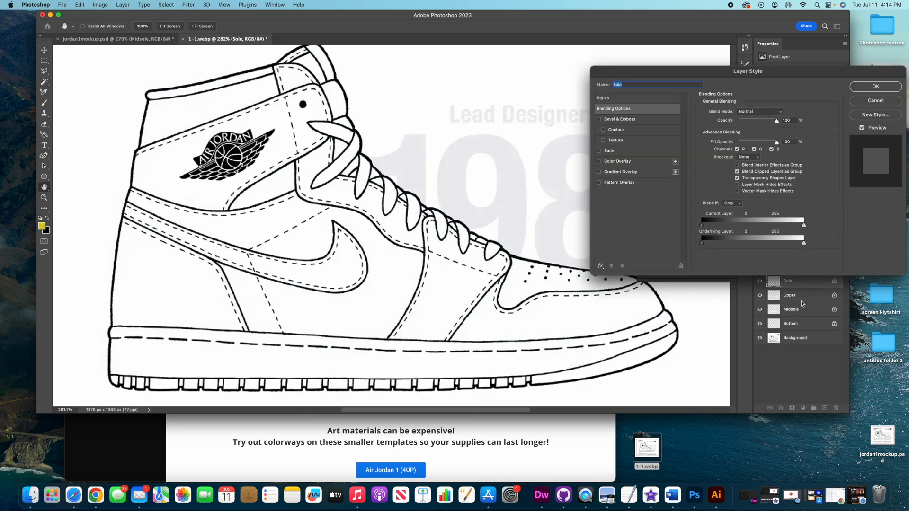
left_click(642, 164)
left_click(781, 113)
left_click_drag(642, 238, 617, 242)
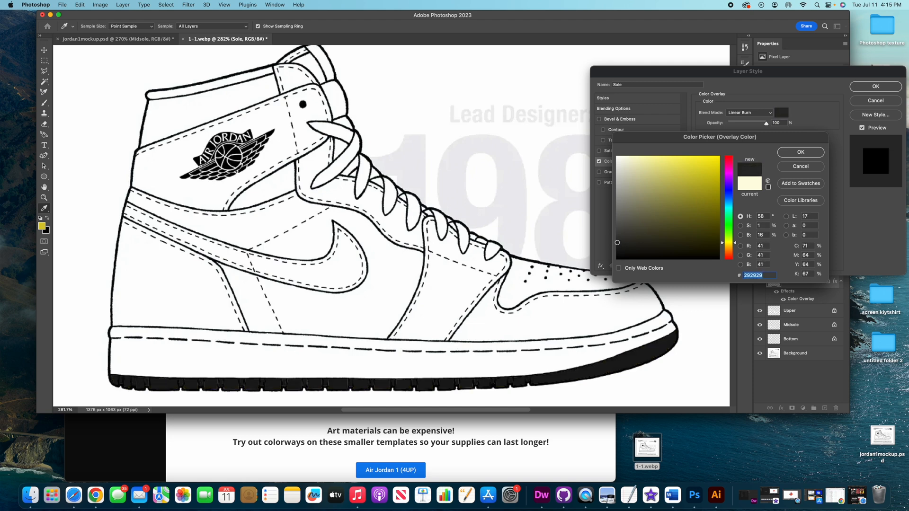
left_click(821, 167)
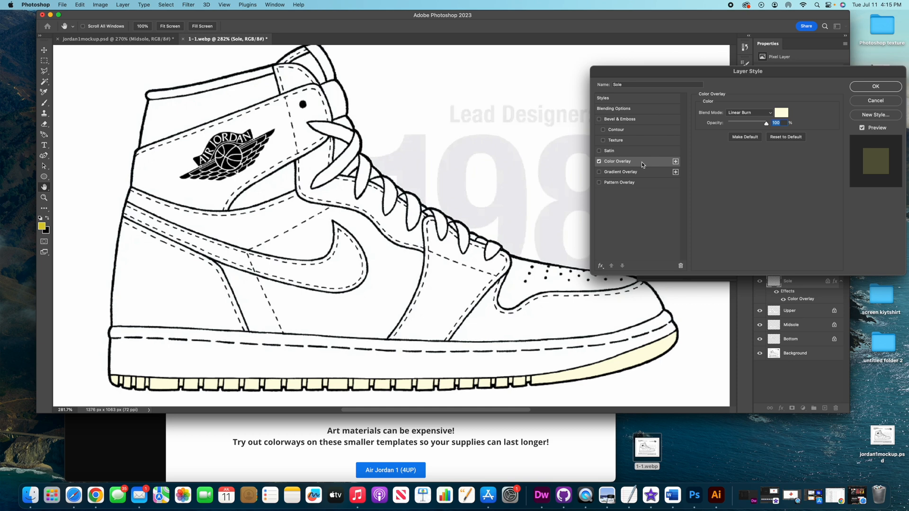
left_click(779, 113)
left_click(619, 254)
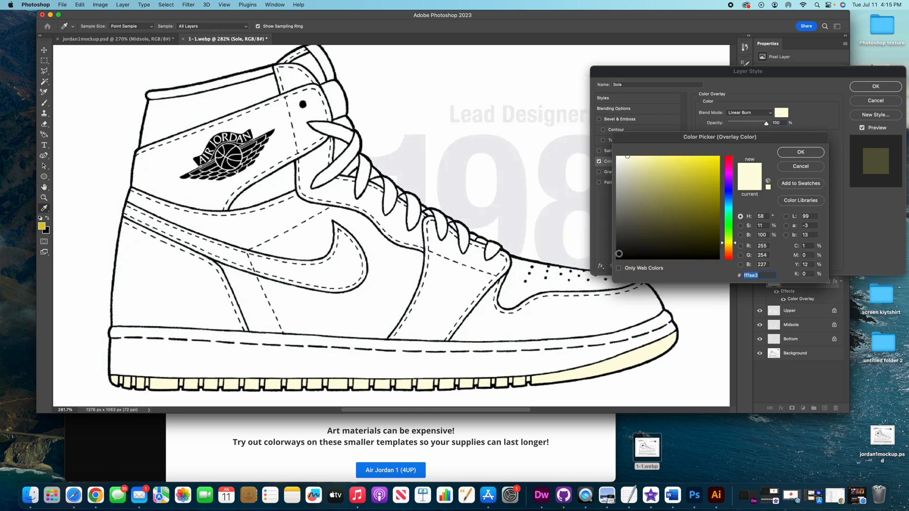
left_click(801, 166)
left_click(876, 100)
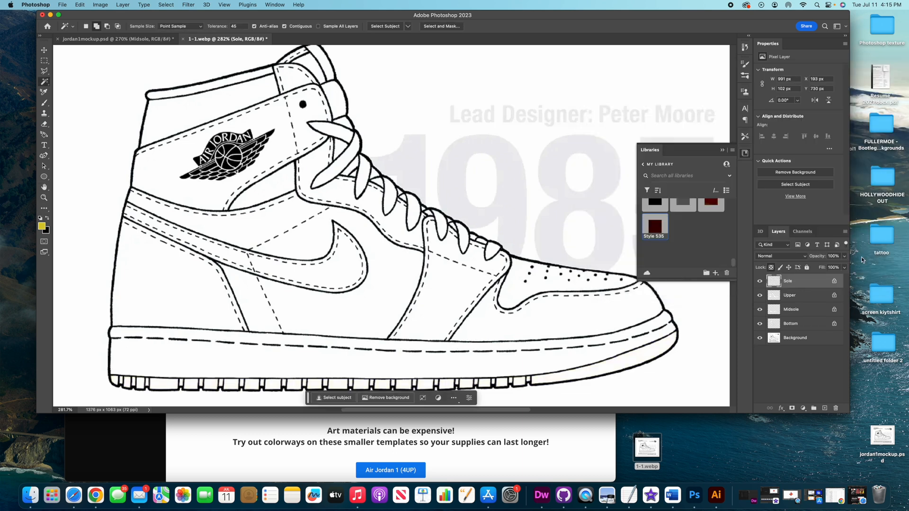
- Apply a cream Color Overlay in Linear Burn mode to the Midsole layer
double_click(809, 313)
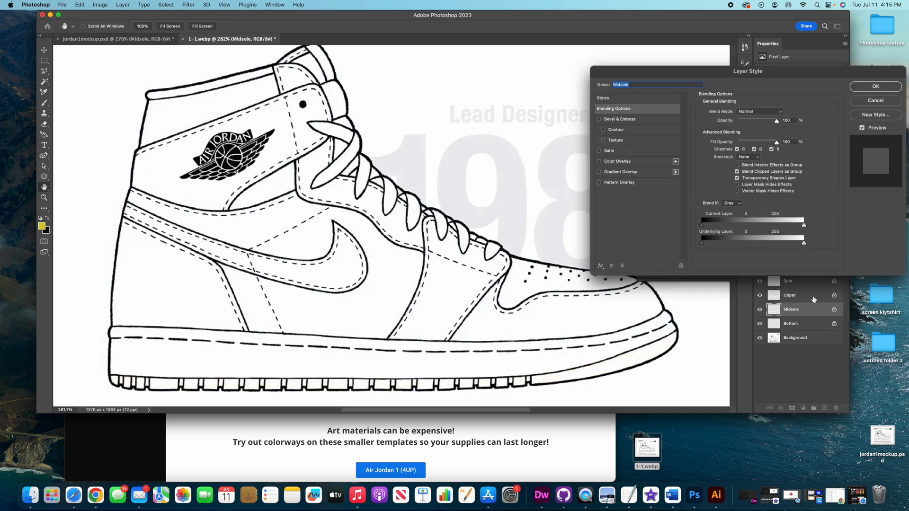
left_click(652, 161)
left_click(875, 86)
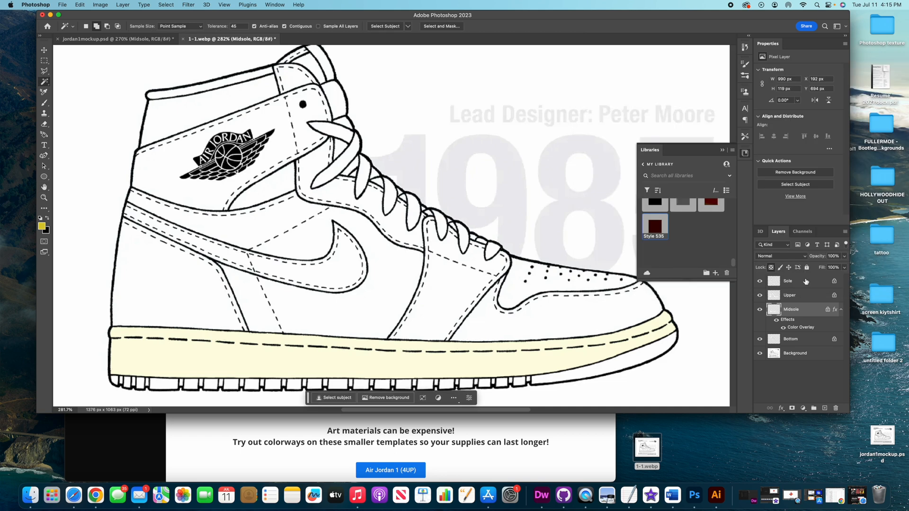
- Apply a dark green (#1e4a22) Color Overlay in Linear Burn mode to the Upper layer
double_click(805, 298)
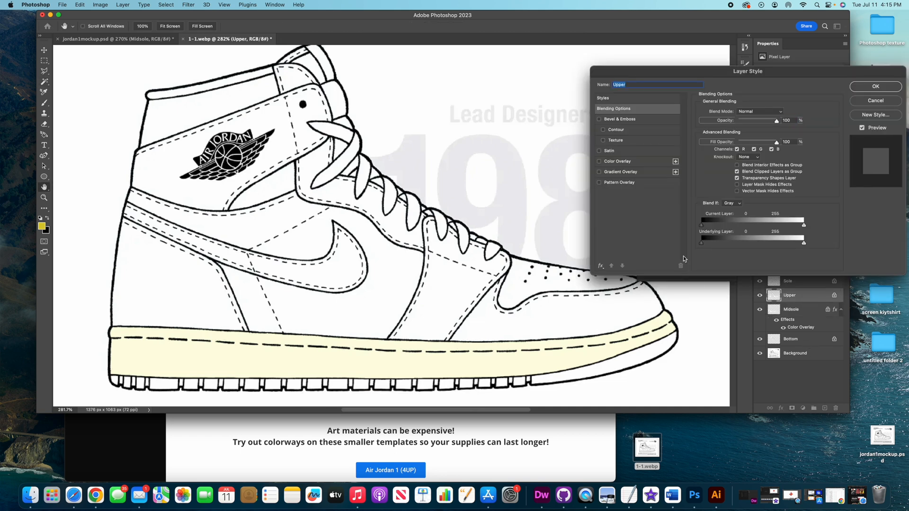
left_click(655, 160)
left_click(780, 113)
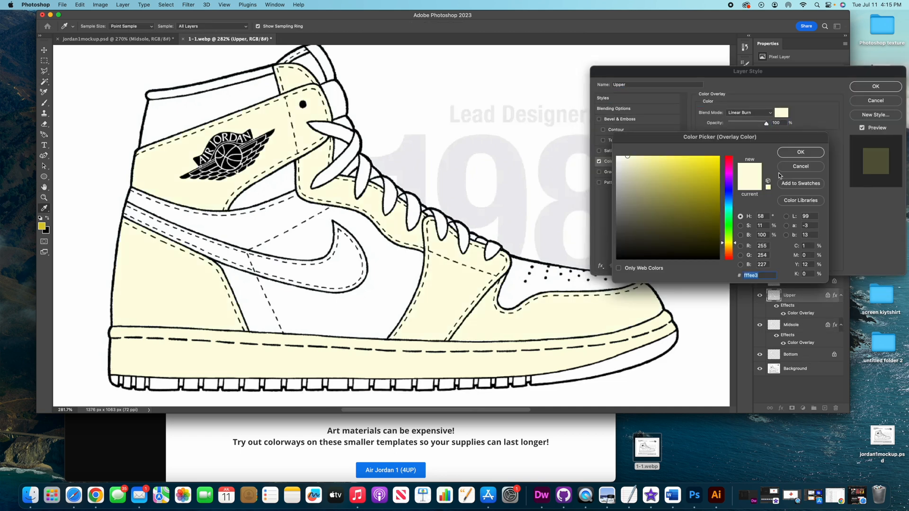
left_click(730, 223)
left_click(693, 215)
mouse_move(693, 216)
left_mouse_down()
mouse_move(694, 200)
mouse_move(685, 211)
mouse_move(712, 222)
mouse_move(664, 233)
mouse_move(687, 228)
mouse_move(677, 229)
left_mouse_up()
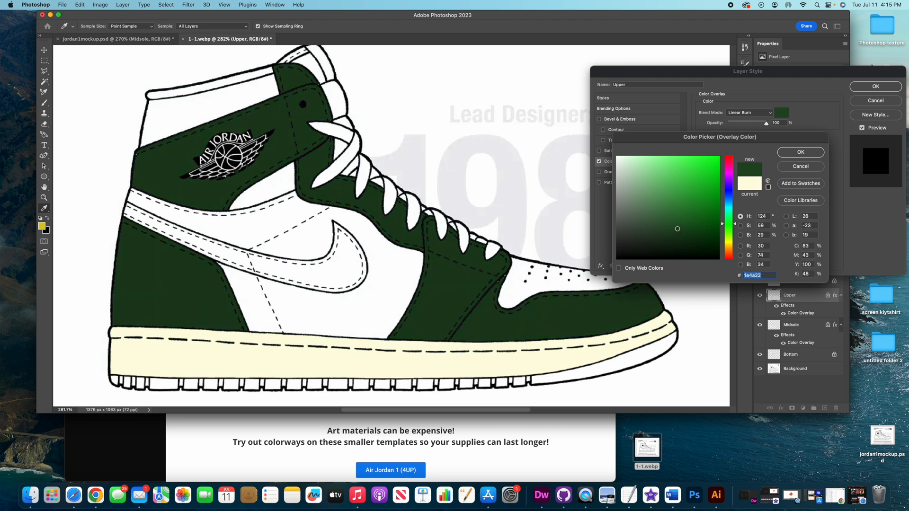
left_click(808, 155)
left_click(874, 87)
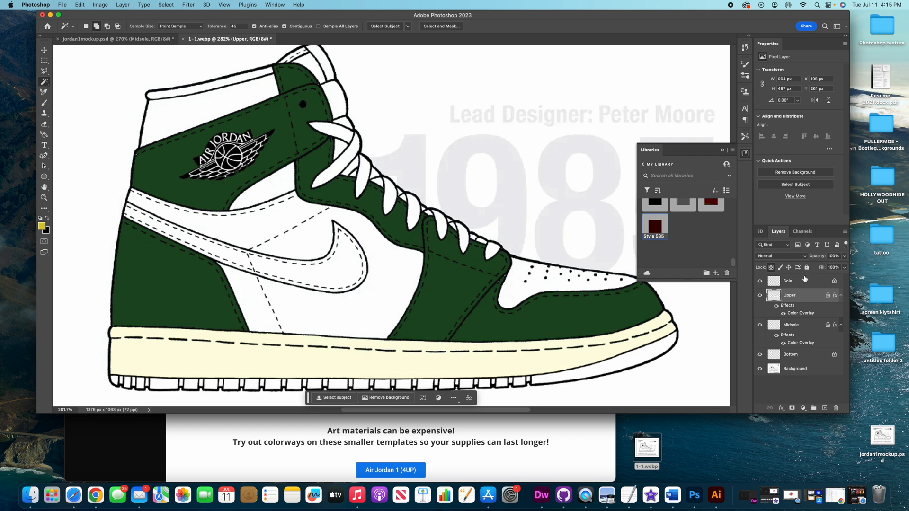
- Apply a near-black (#0f0f0f) Color Overlay in Linear Burn mode to the Bottom layer
double_click(808, 357)
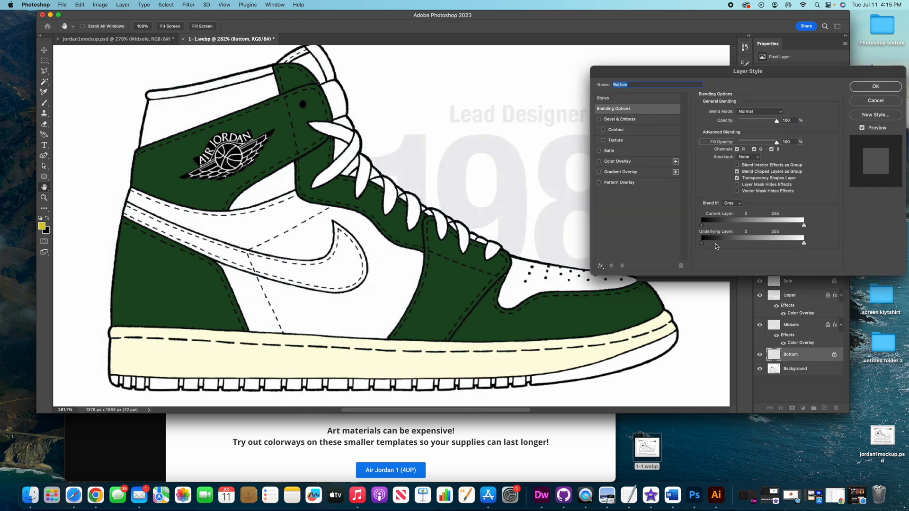
left_click(650, 162)
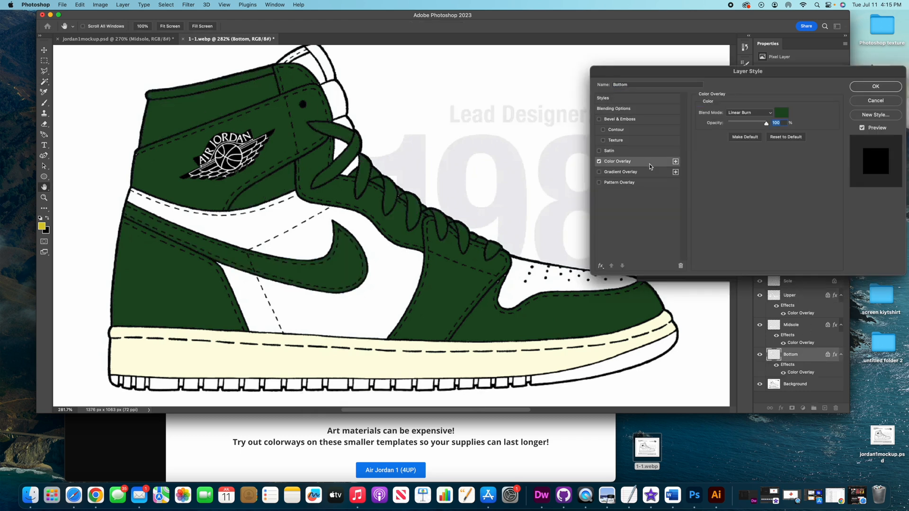
left_click(780, 113)
left_click_drag(619, 209, 617, 253)
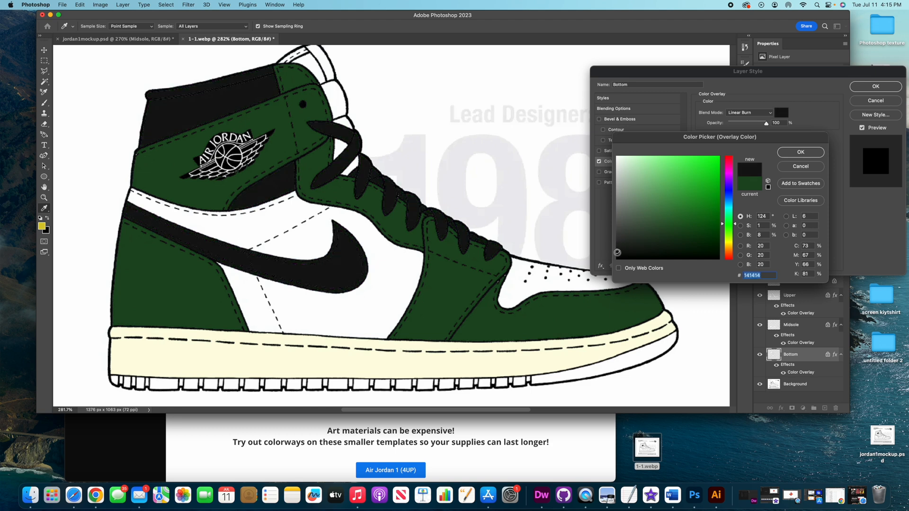
left_click(809, 153)
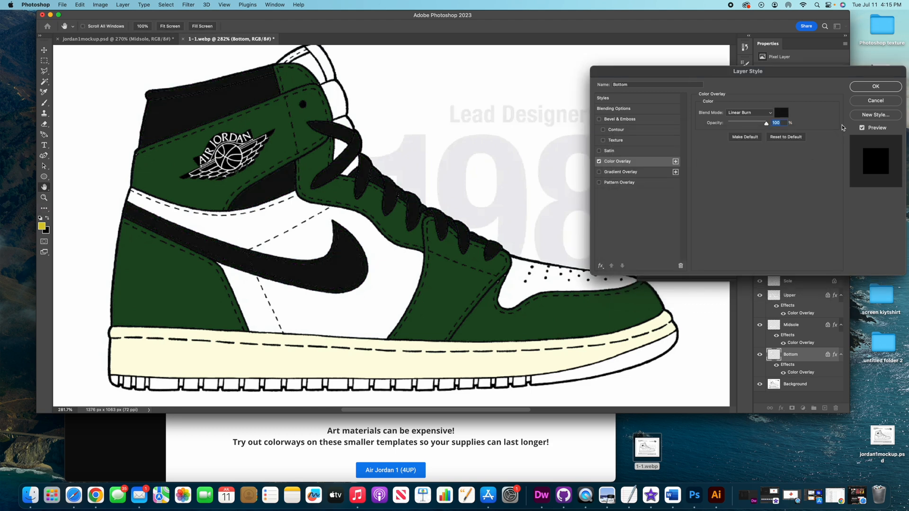
left_click(890, 89)
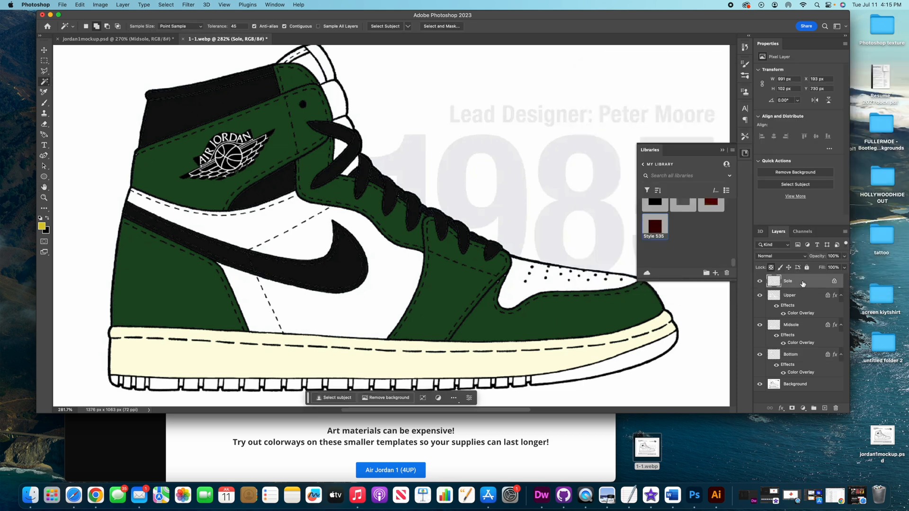
- Apply a dark green Color Overlay in Linear Burn mode to the Sole layer, matching the shoe's upper
double_click(803, 282)
left_click(636, 164)
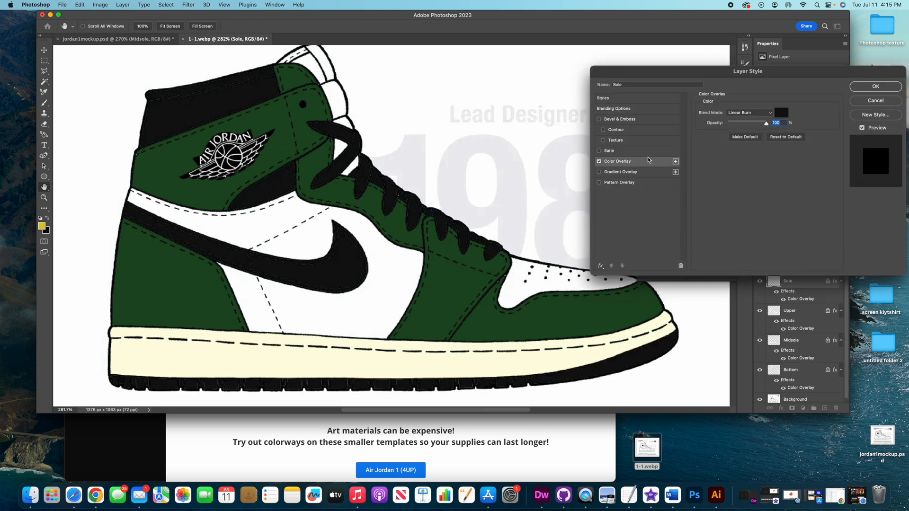
left_click(782, 114)
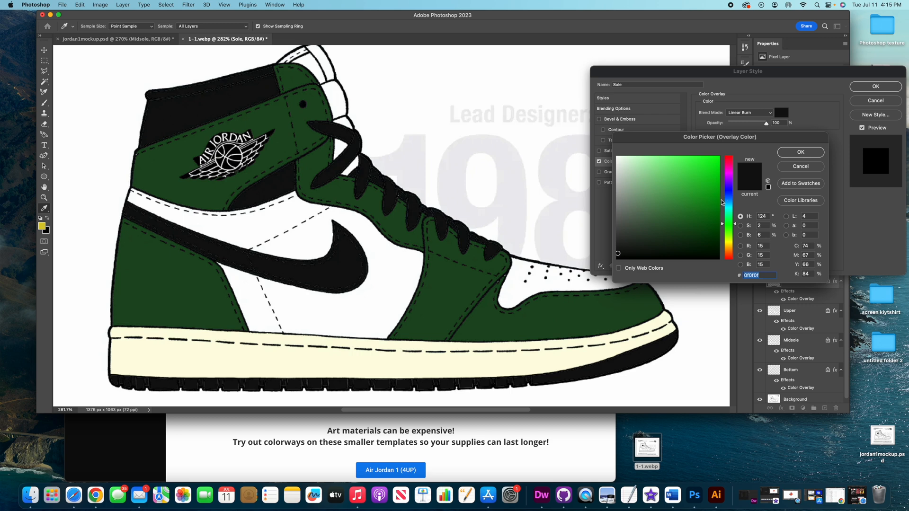
left_click(656, 234)
left_click(656, 228)
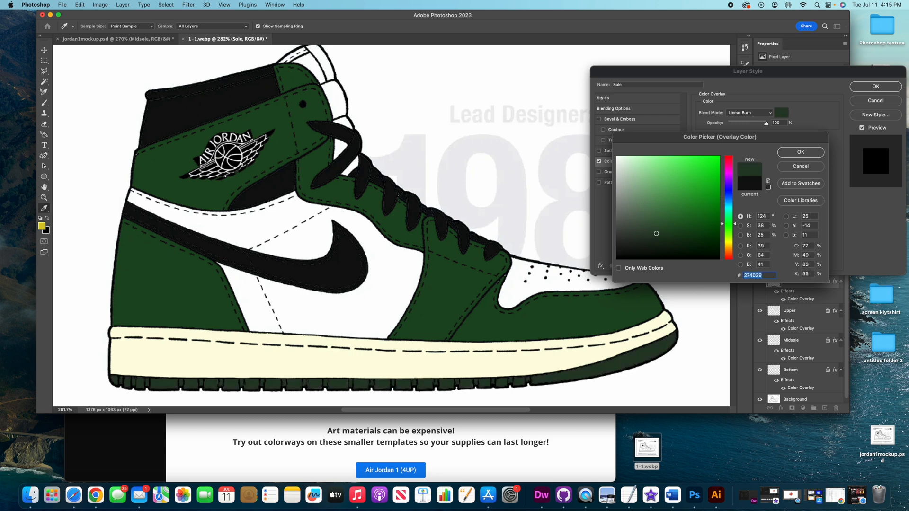
mouse_move(656, 229)
left_mouse_down()
mouse_move(663, 237)
mouse_move(669, 230)
left_mouse_up()
left_click(800, 152)
left_click(876, 87)
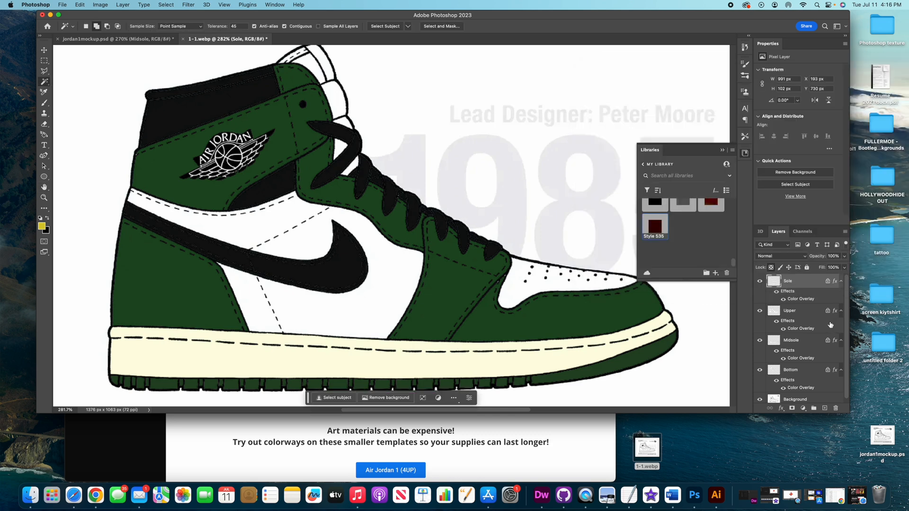
- Adjust the Midsole layer's Color Overlay to a slightly deeper, warmer cream, and check the whole colored shoe
double_click(810, 342)
left_click(648, 164)
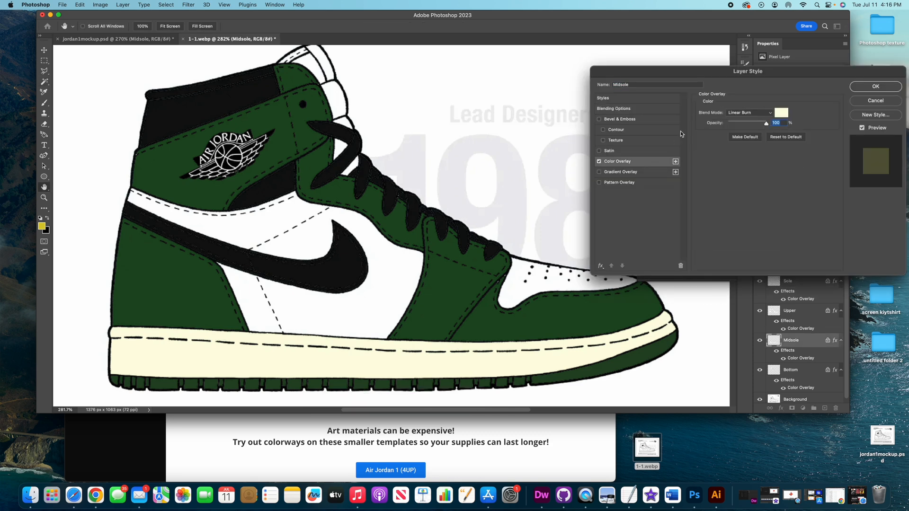
left_click(780, 113)
left_click_drag(636, 178, 629, 156)
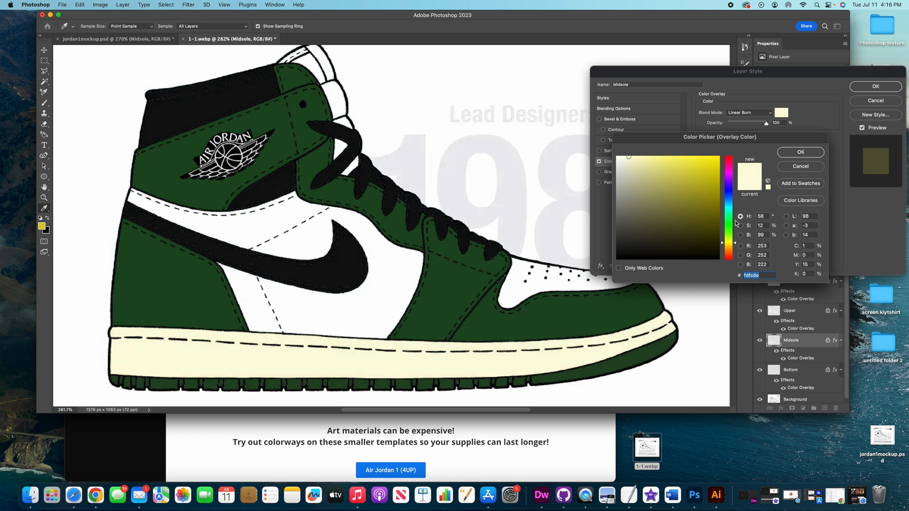
left_click_drag(727, 243, 727, 244)
left_click(800, 152)
left_click(876, 86)
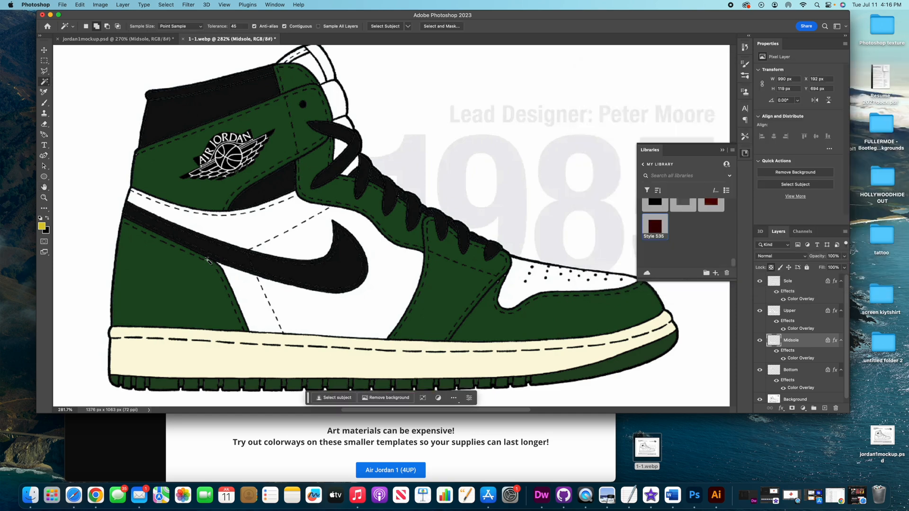
left_click(44, 197)
left_click_drag(428, 231, 351, 261)
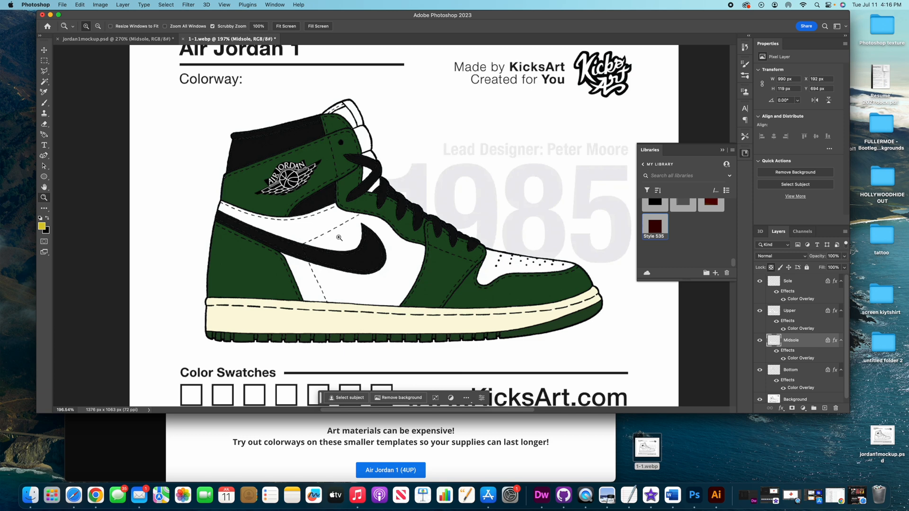